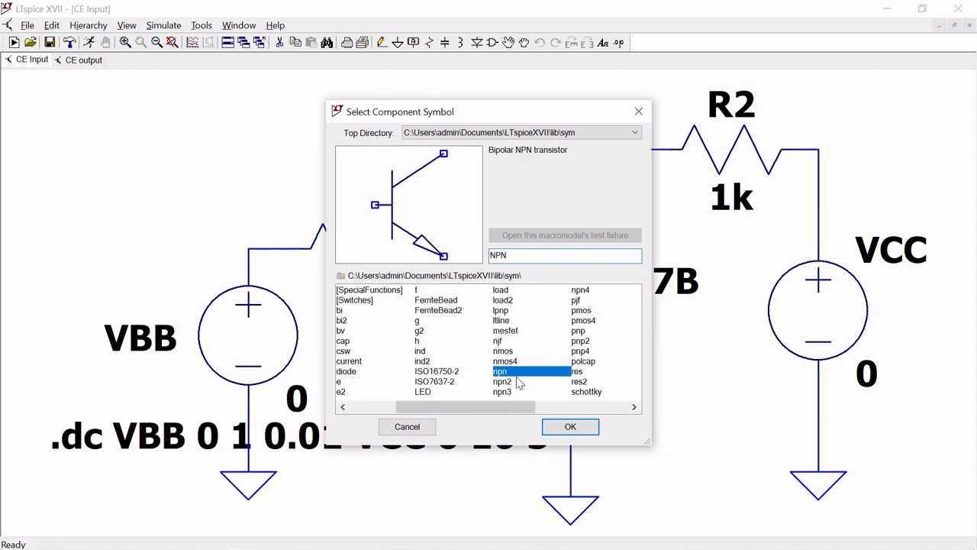
Step: Place one NPN transistor in the empty area above the VBB source and R1
click(571, 426)
click(124, 75)
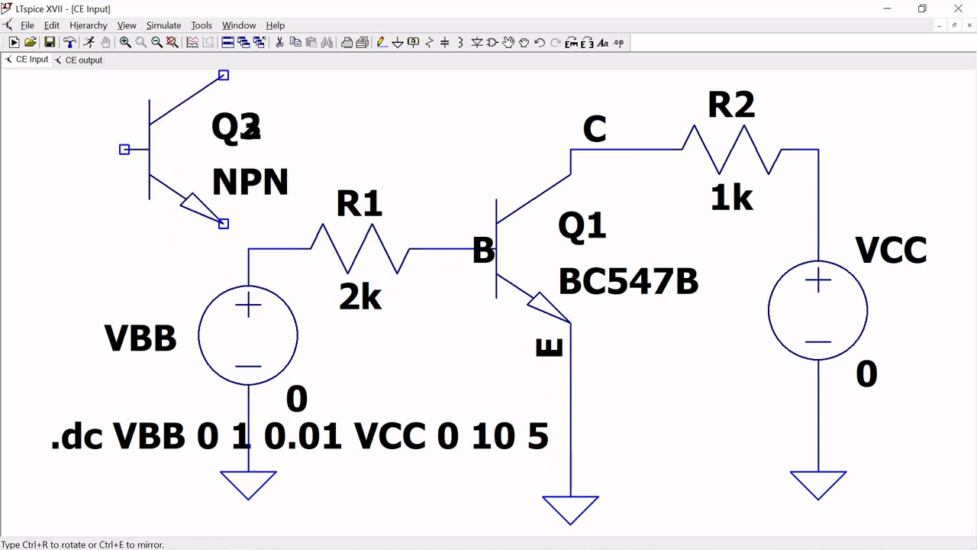
key(Escape)
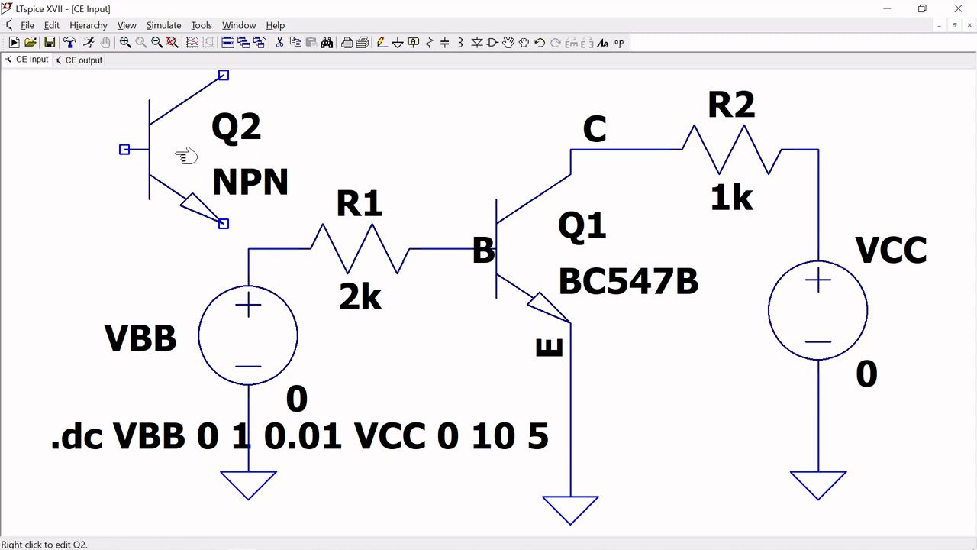
Step: Assign the BC546B model to the newly placed NPN transistor Q2, leaving its value text unedited
right_click(186, 156)
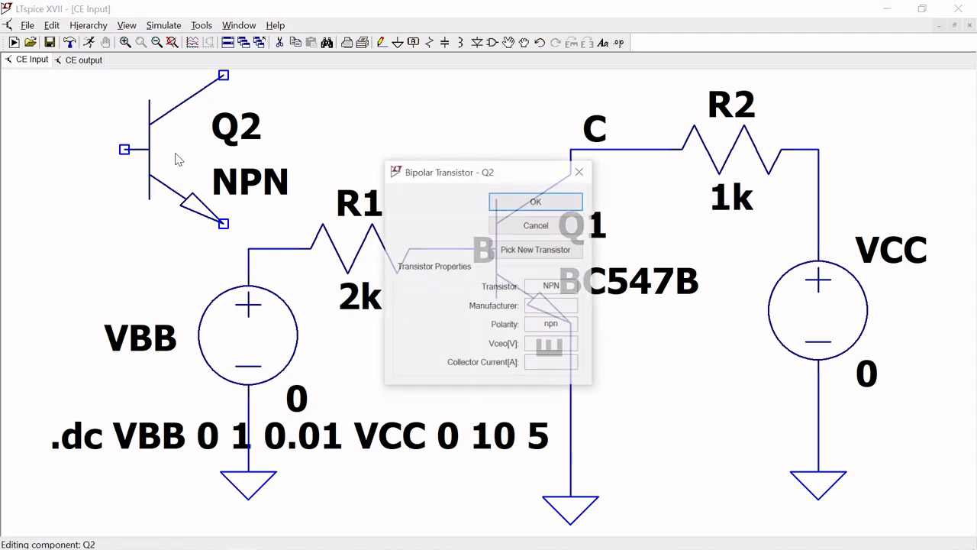
click(537, 250)
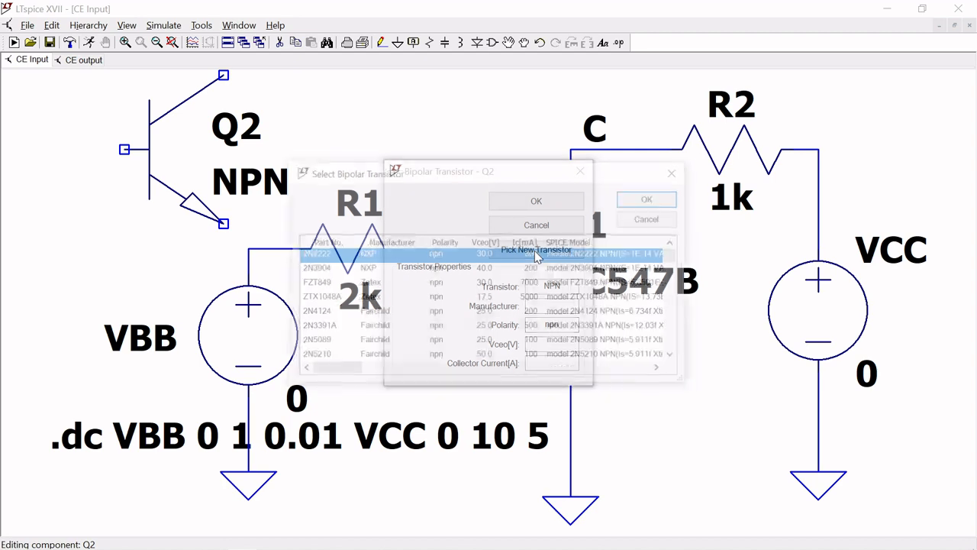
click(676, 335)
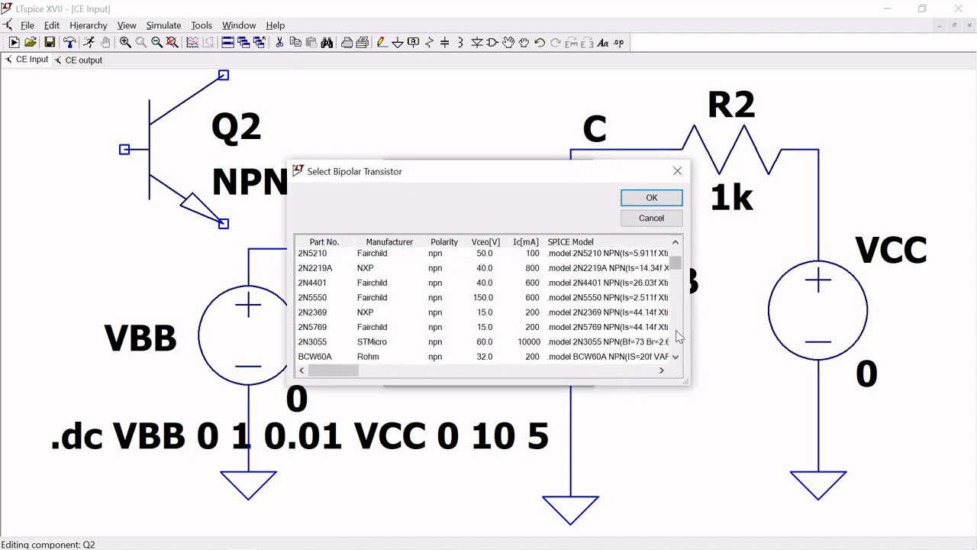
click(381, 254)
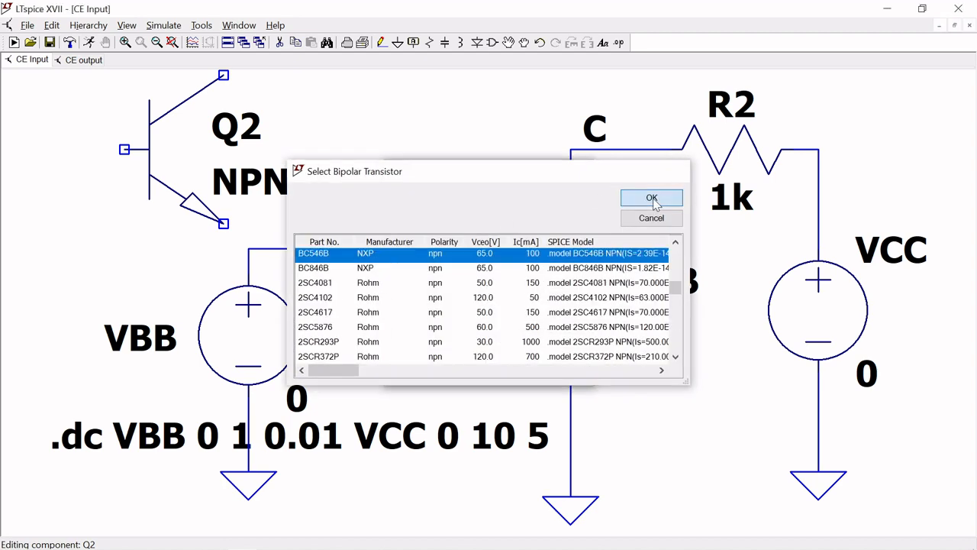
click(651, 198)
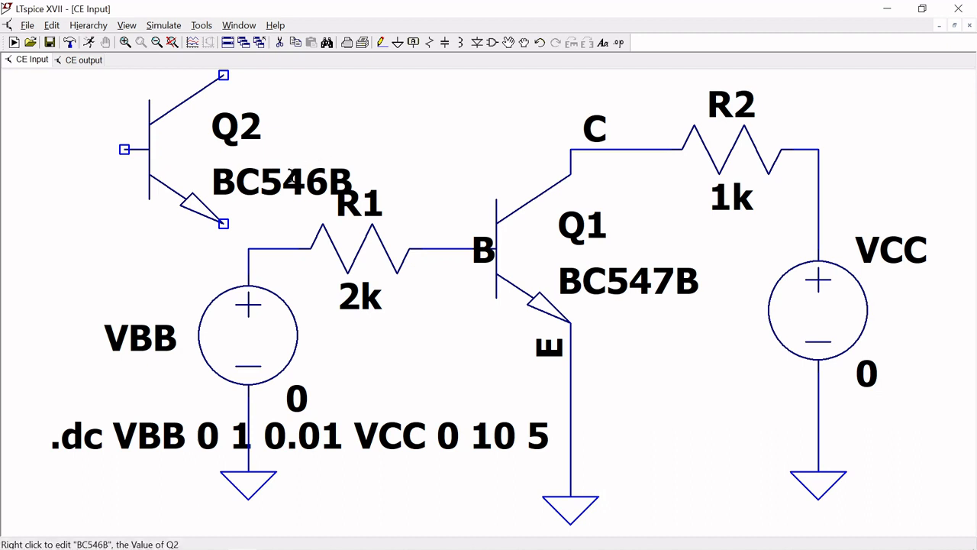
right_click(292, 176)
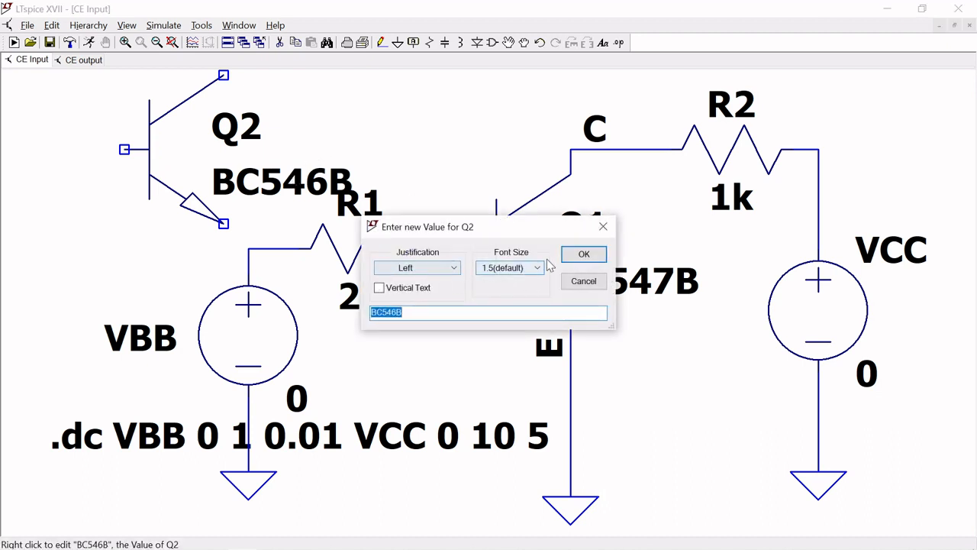
click(602, 228)
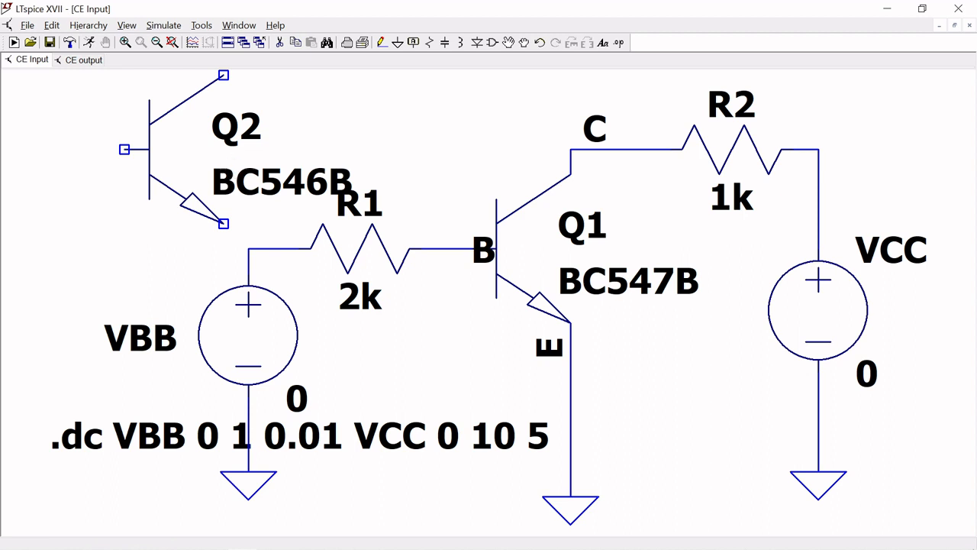
Step: Delete the extra transistor Q2 from the schematic
click(236, 167)
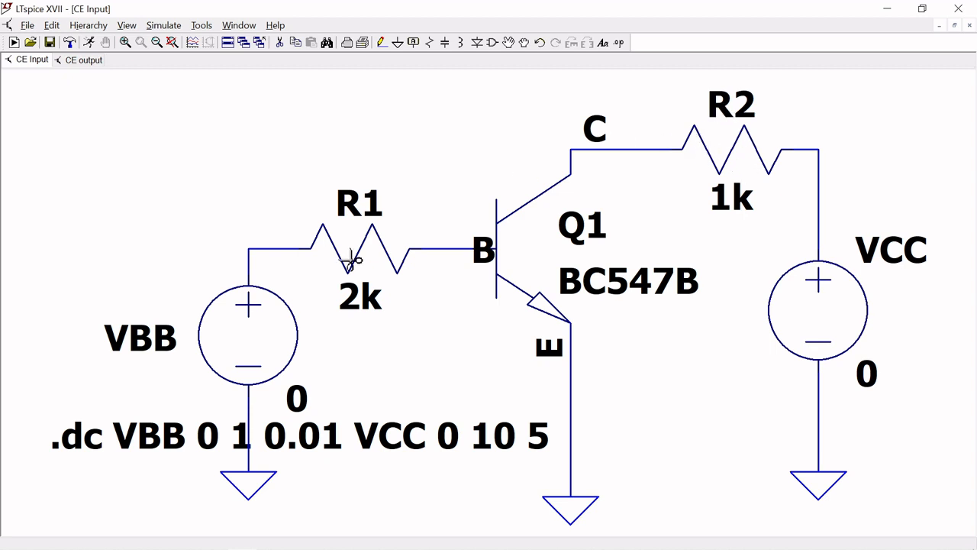
key(Escape)
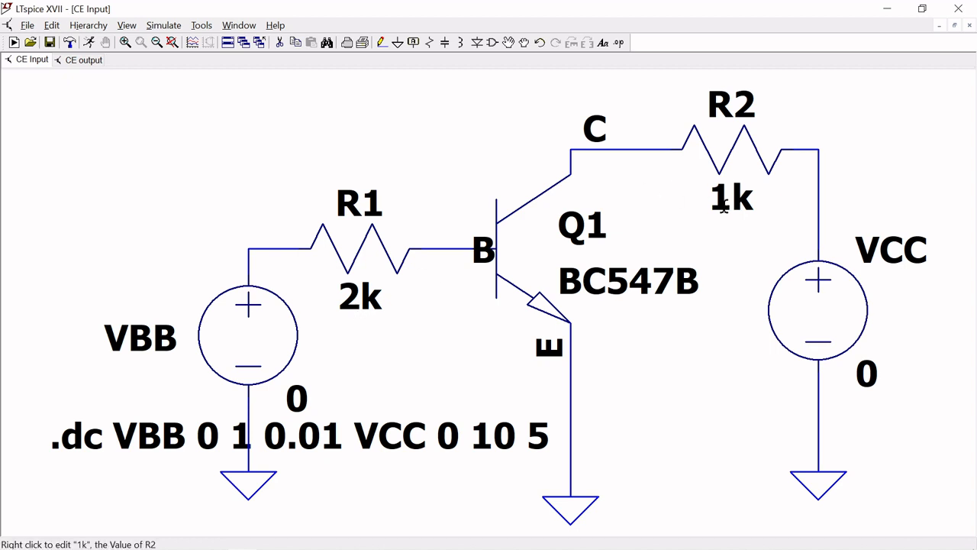
Step: Look up the voltage source symbol in the component library without placing it
click(490, 45)
text(VOL)
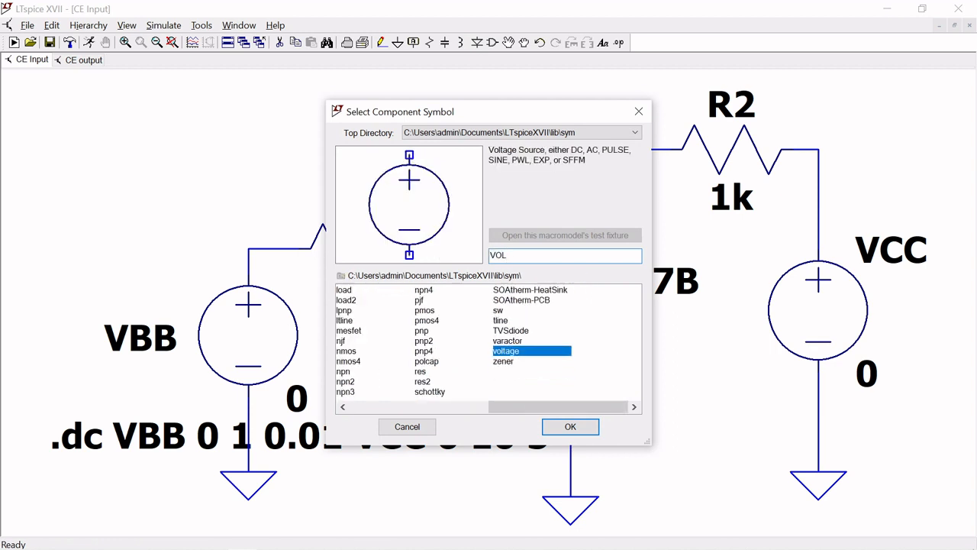
click(637, 113)
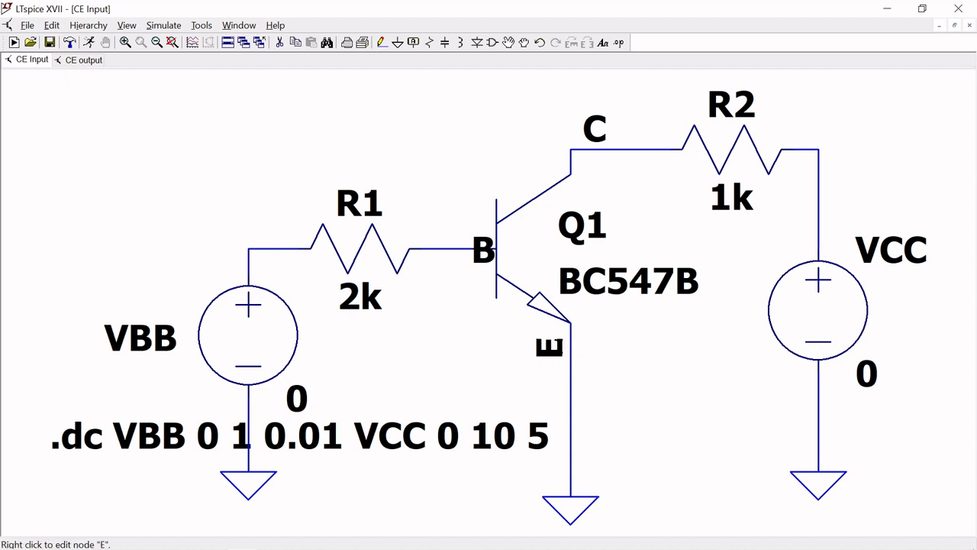
Step: Inspect the net naming options and the VBB source's settings without changing them
click(413, 42)
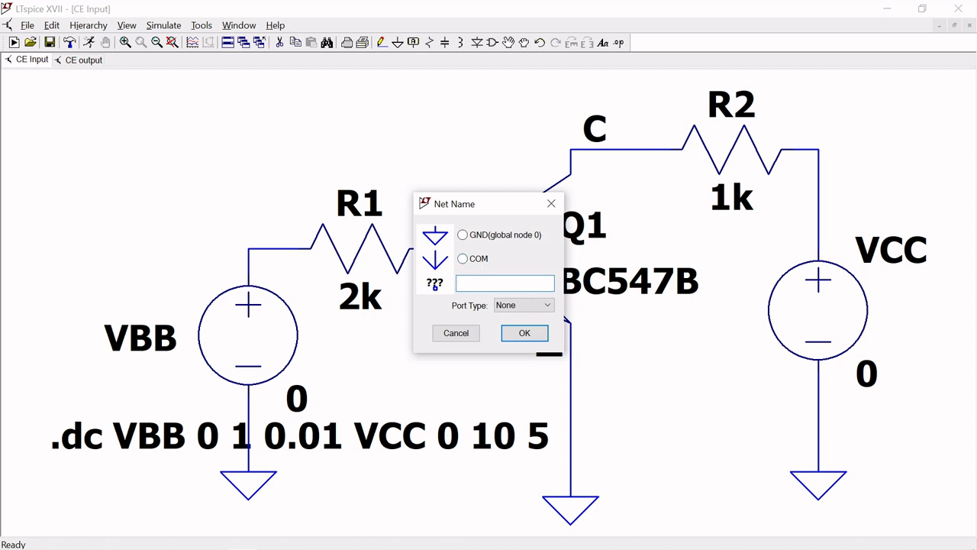
click(551, 203)
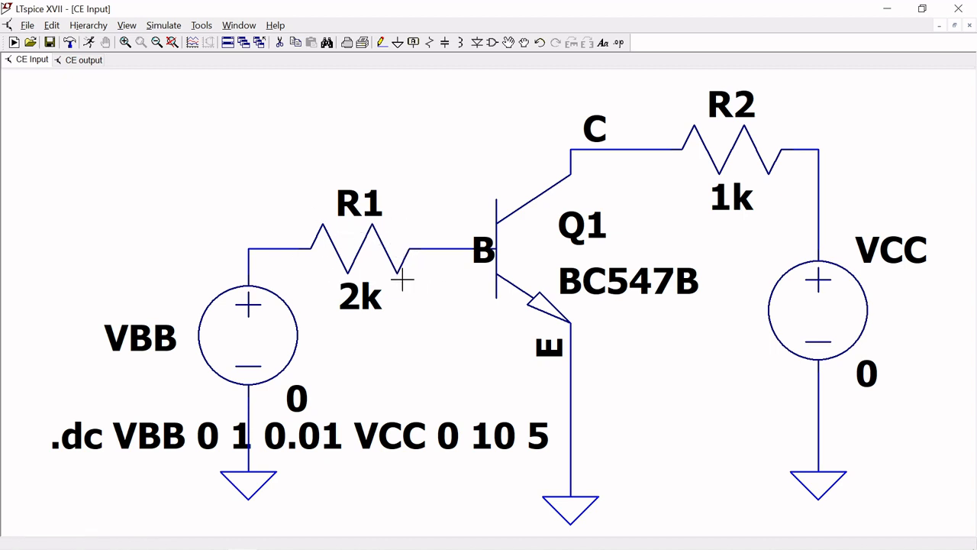
right_click(239, 336)
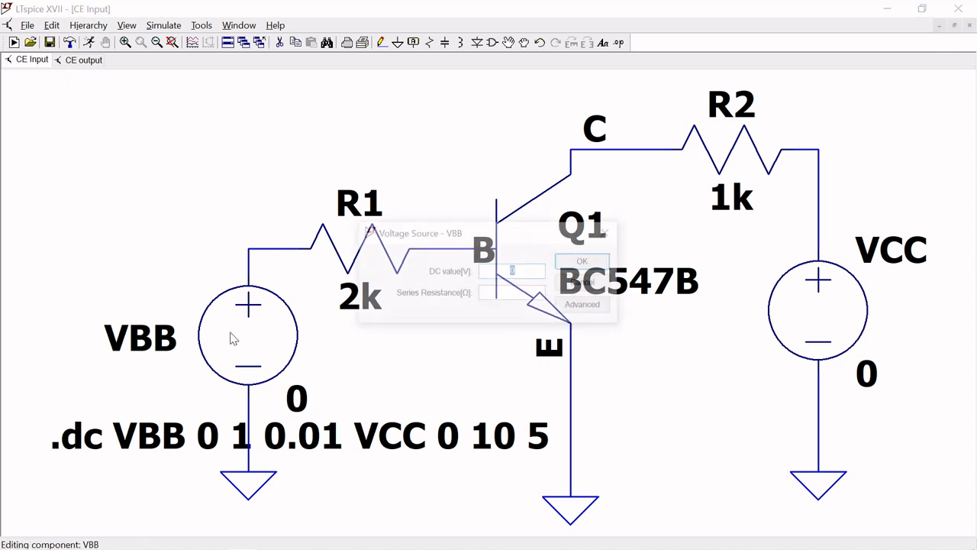
click(609, 233)
Step: Review the DC sweep settings of the first source VBB and the second source VCC, keeping the existing command
click(166, 27)
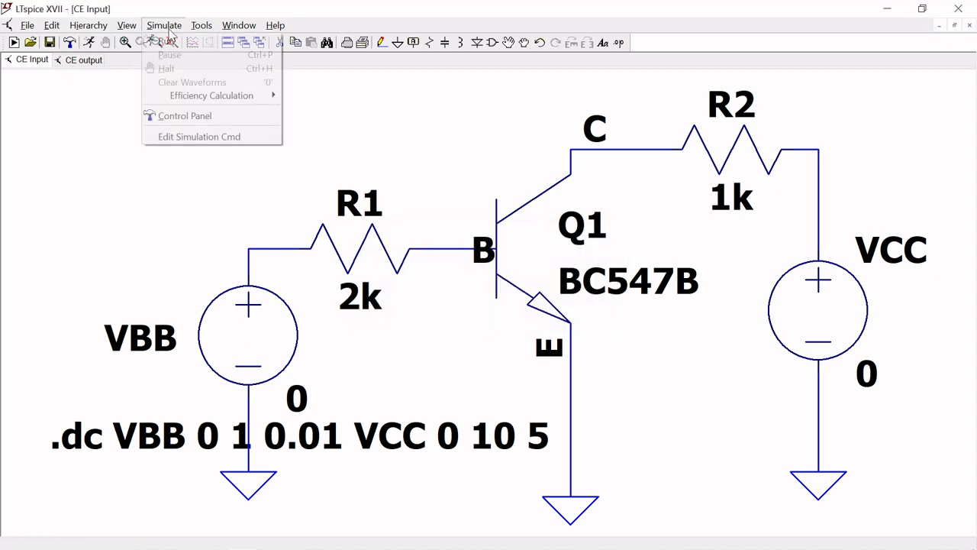
click(196, 138)
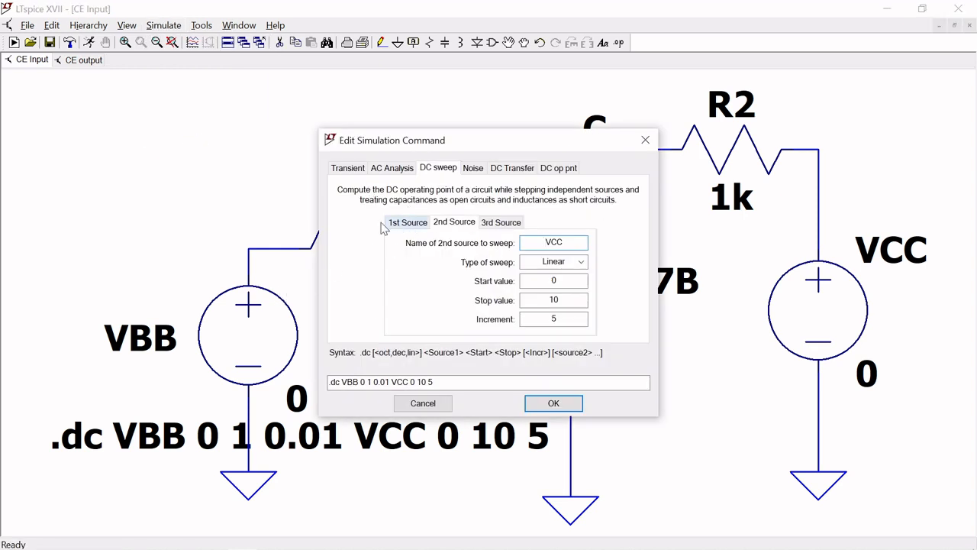
click(390, 224)
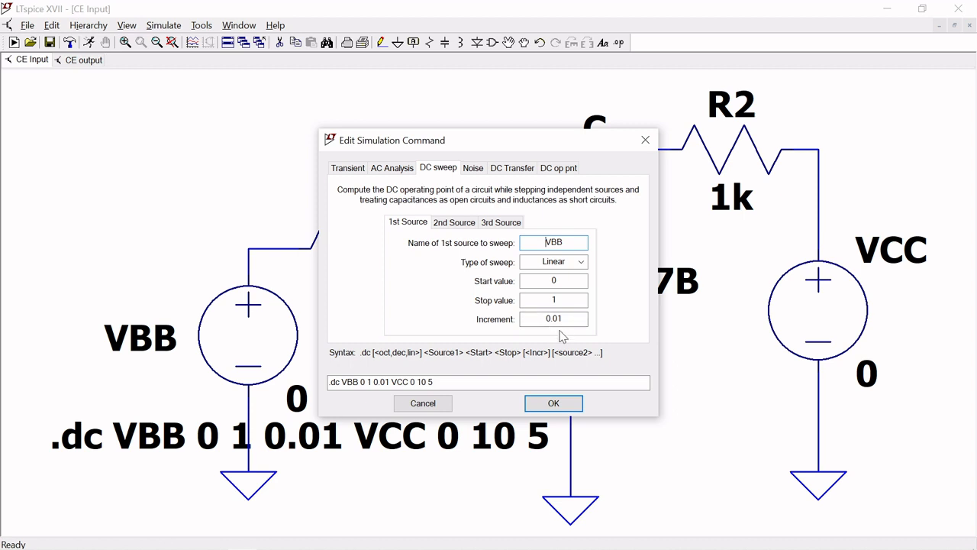
click(452, 224)
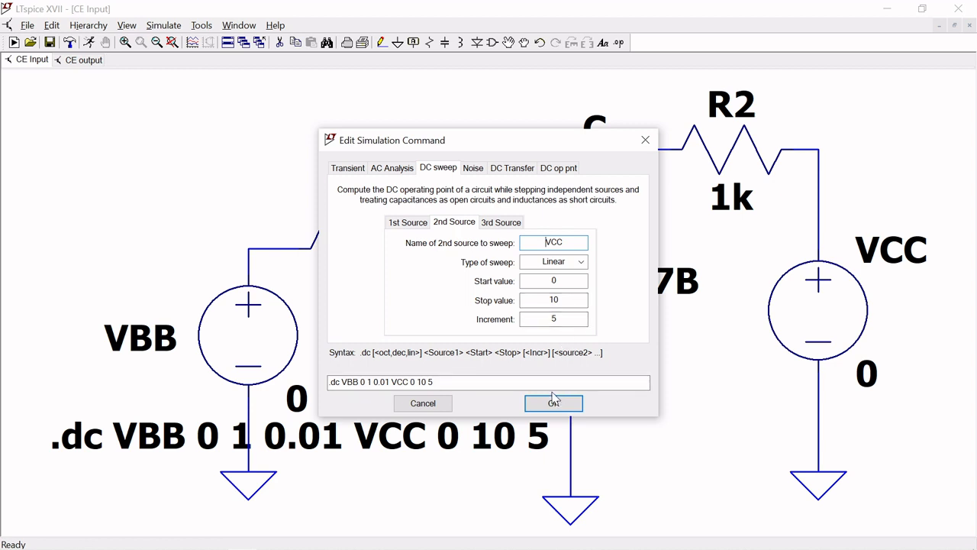
click(416, 226)
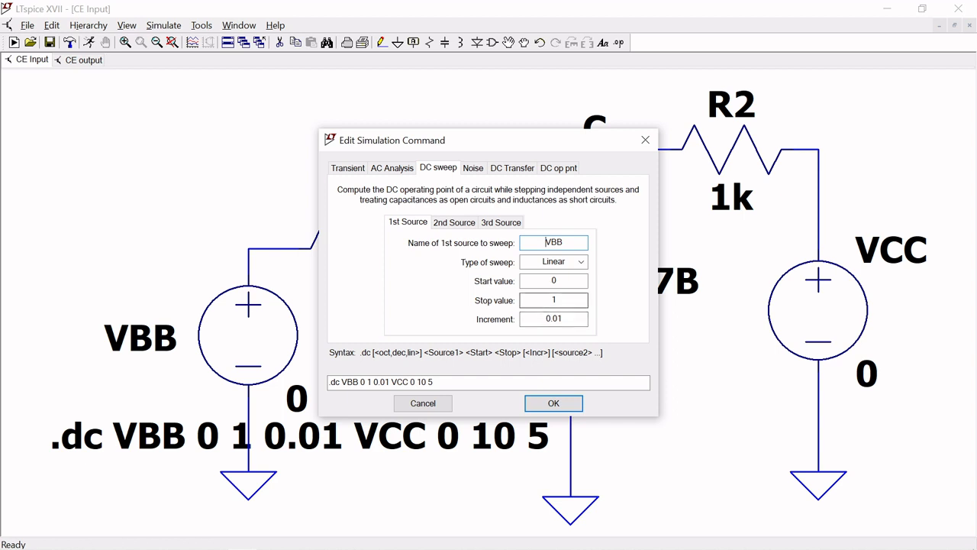
click(440, 224)
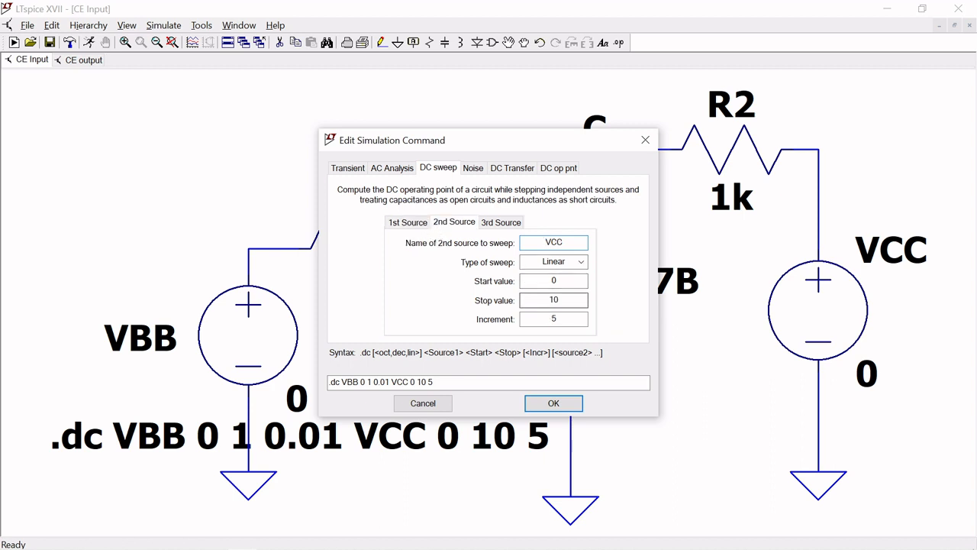
click(550, 404)
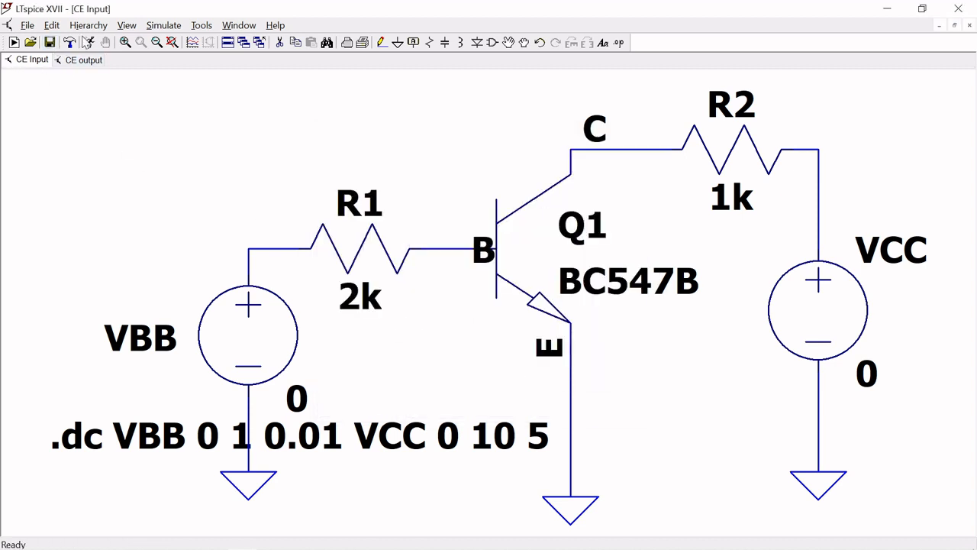
Step: Run the DC sweep and arrange only the CE Input schematic above its plot, with the CE output schematic closed
click(89, 43)
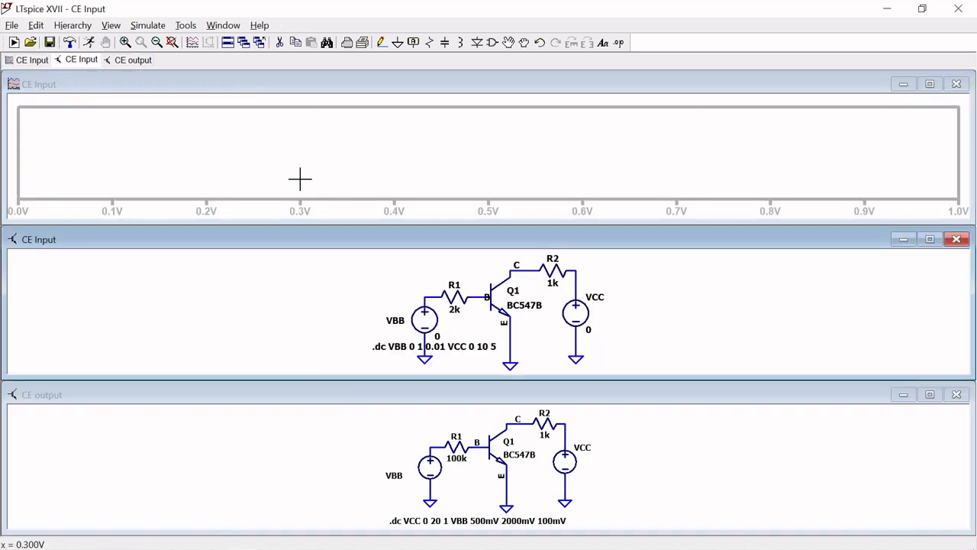
click(956, 393)
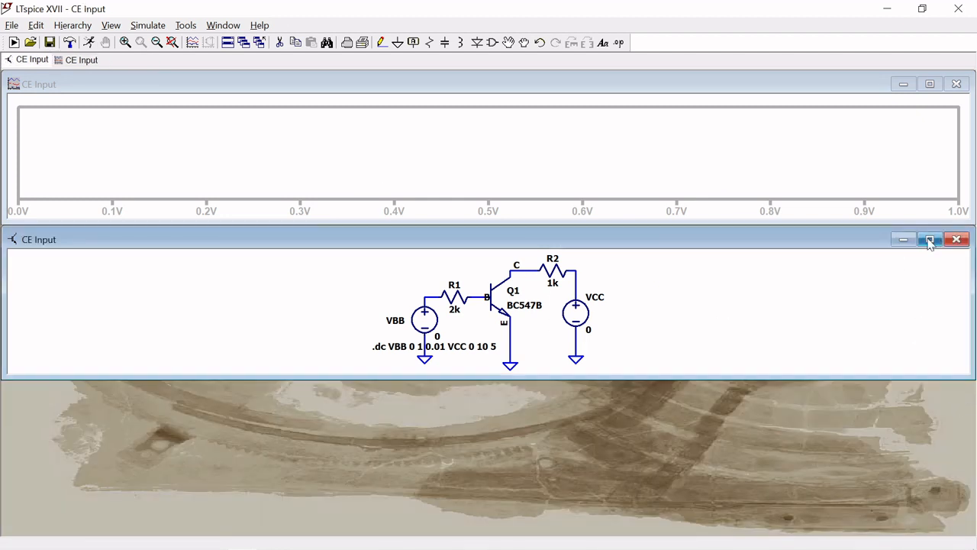
click(930, 239)
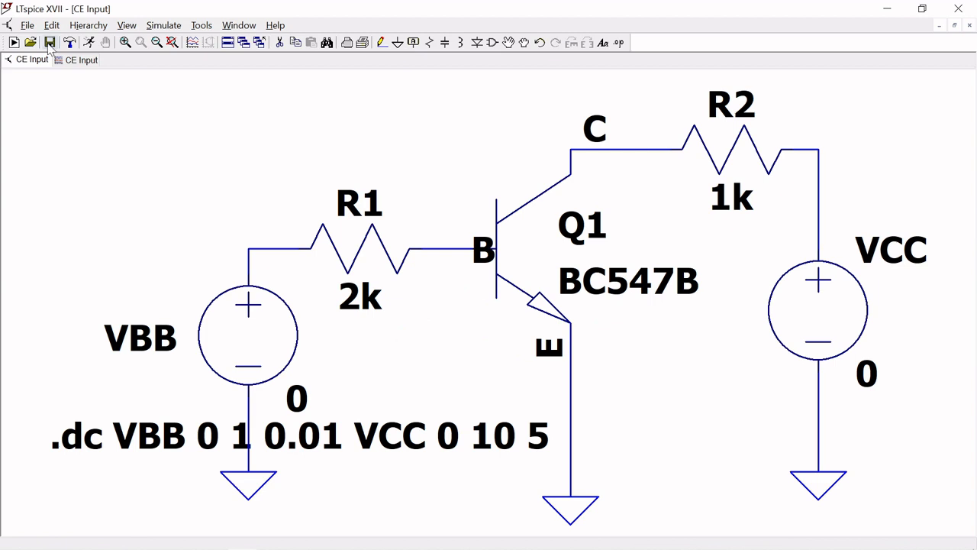
click(69, 42)
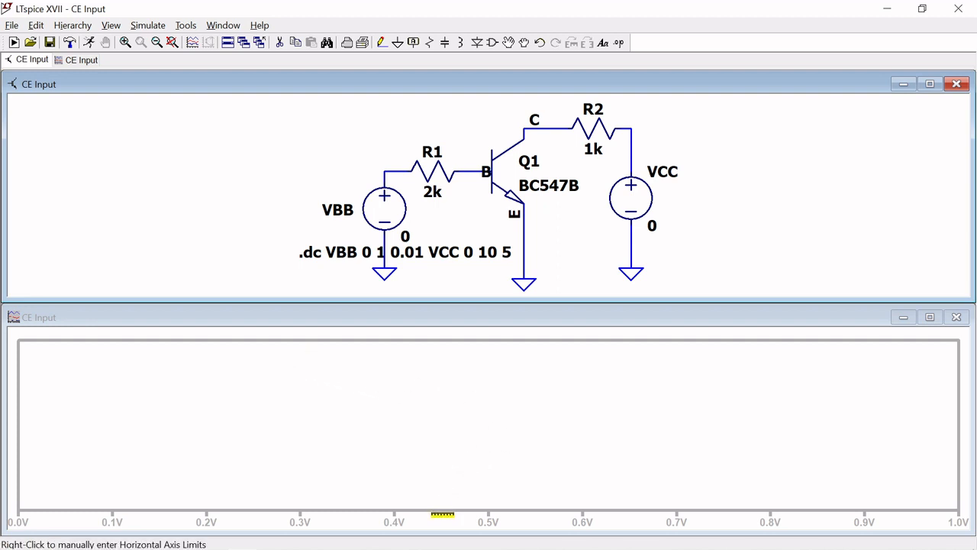
Step: Set the quantity plotted on the horizontal axis to V(B)
click(442, 513)
right_click(443, 514)
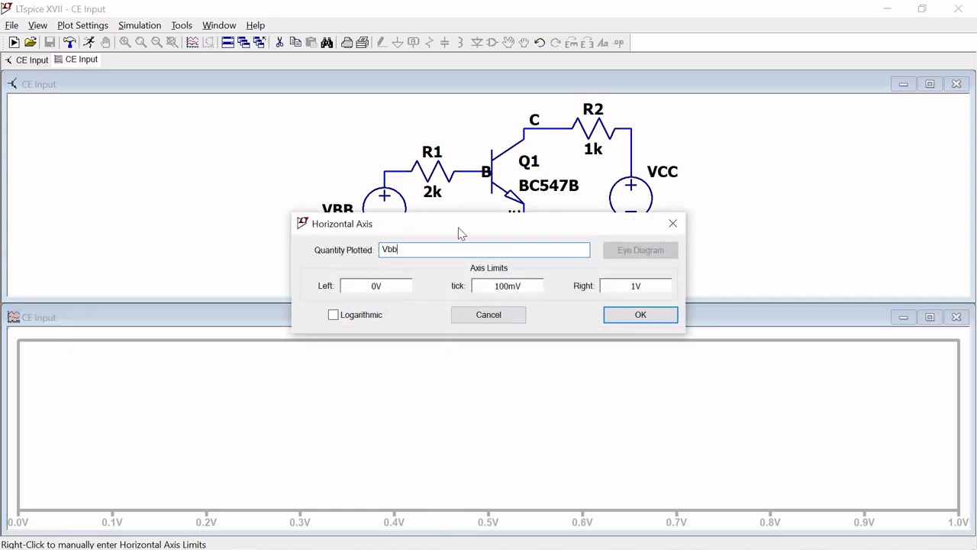
drag(467, 230, 512, 380)
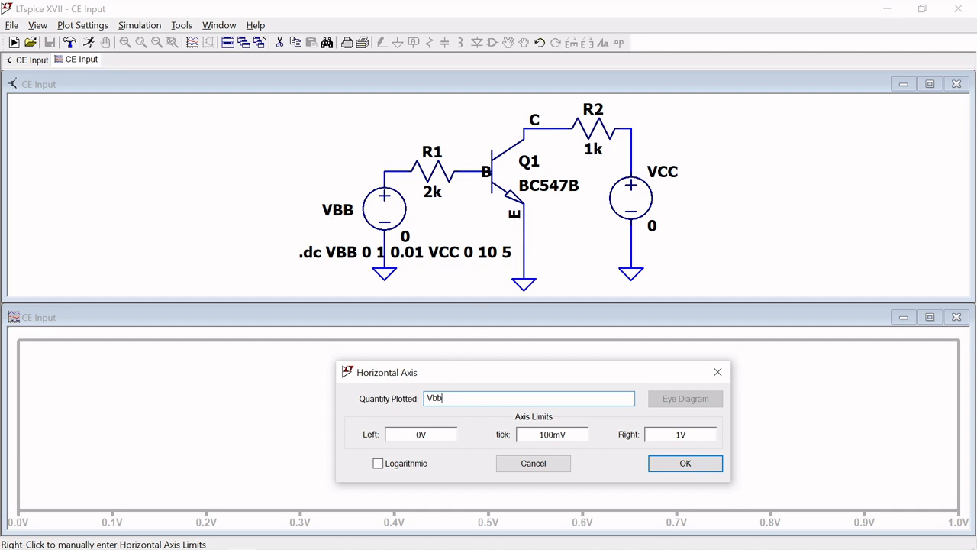
key(BackSpace)
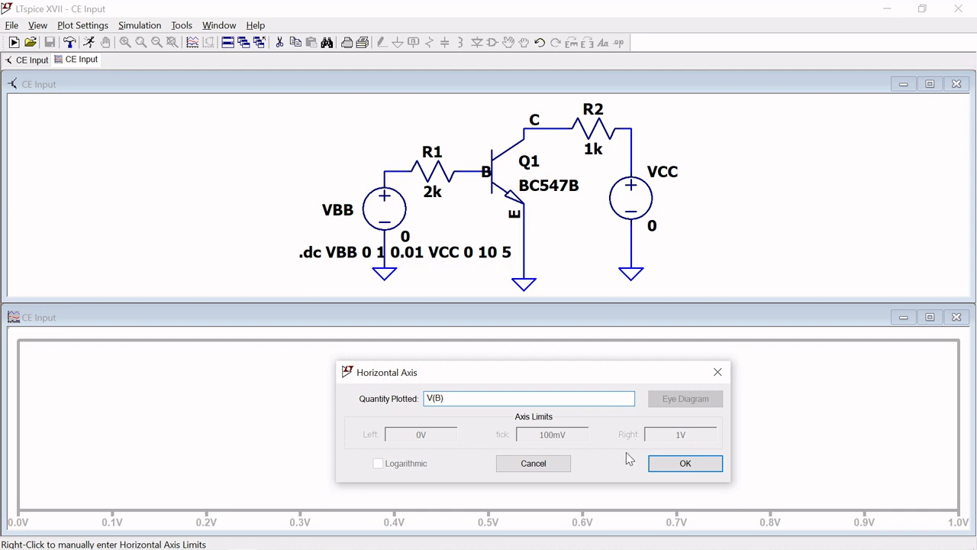
click(684, 461)
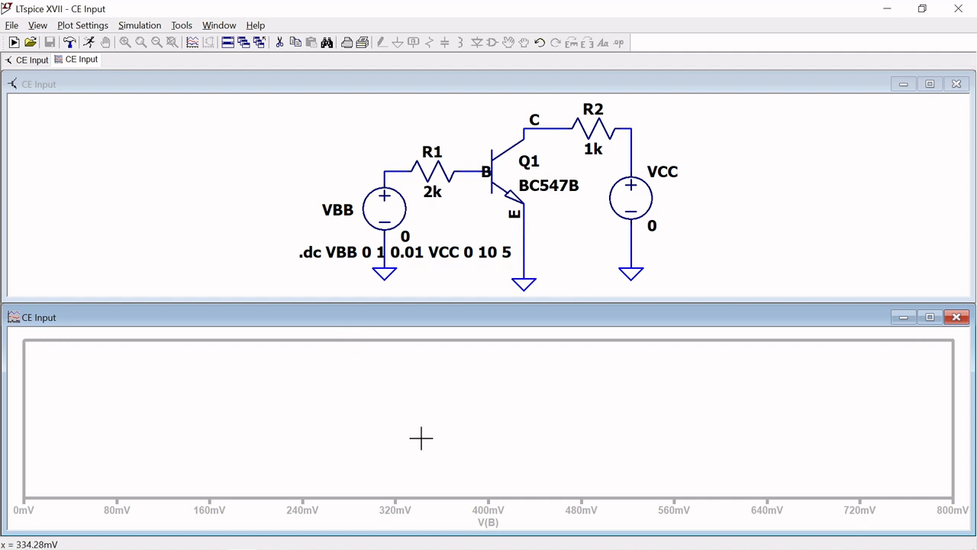
Step: Add the base current trace Ib(Q1) to the plot
right_click(382, 420)
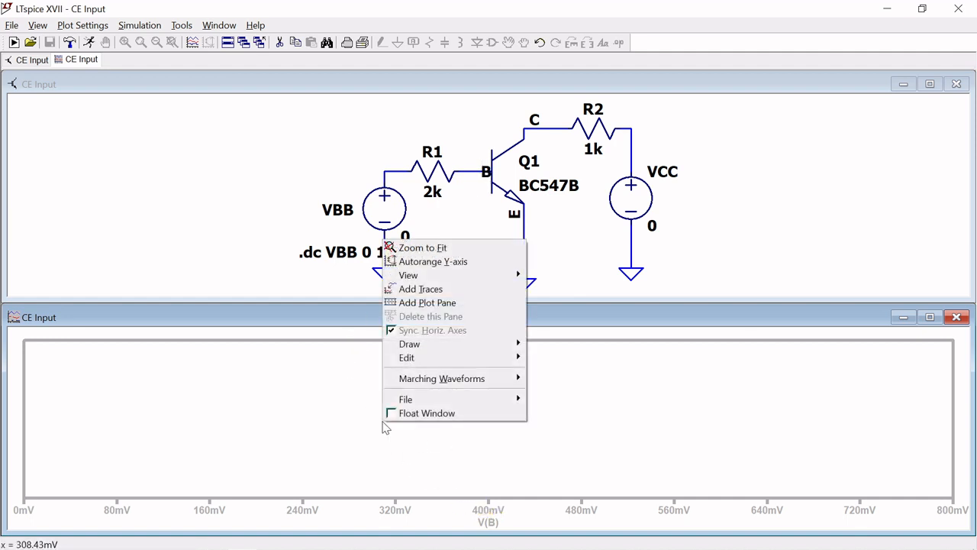
click(420, 290)
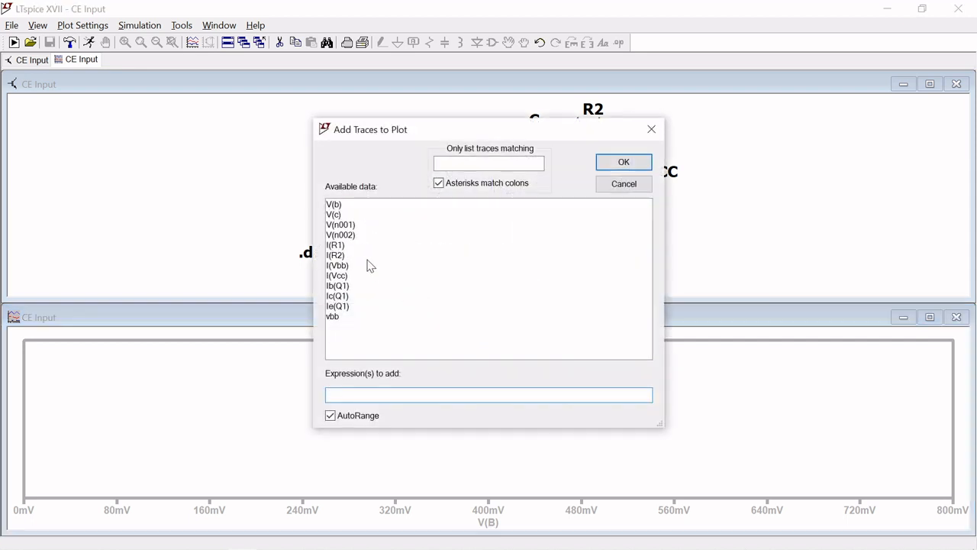
click(338, 286)
click(610, 167)
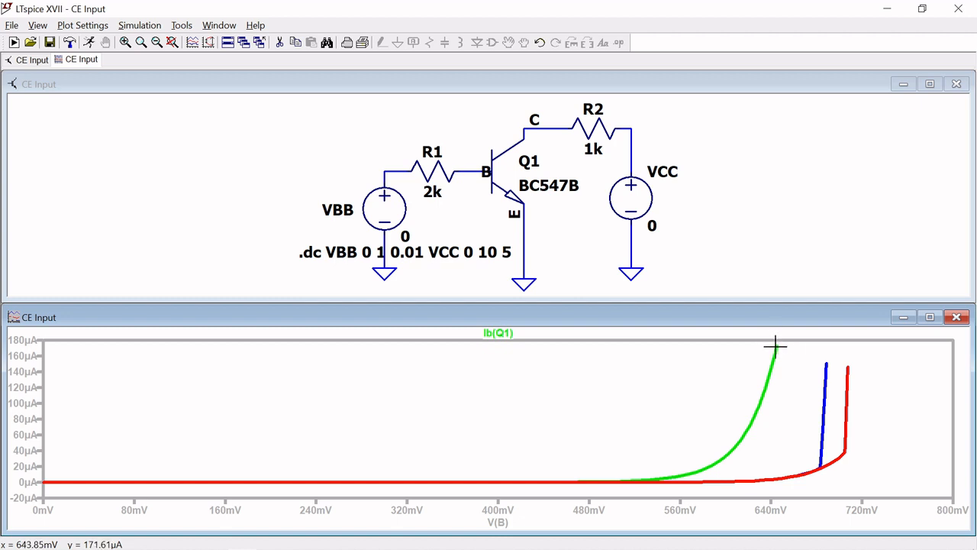
Step: Limit the displayed sweep steps in the Ib(Q1) plot to only the VCC = 0 step
right_click(767, 394)
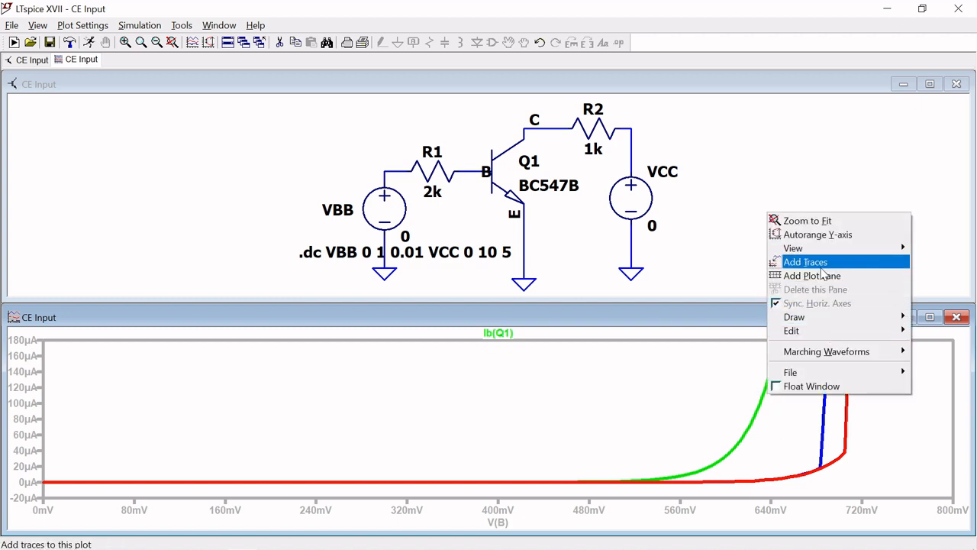
mouse_move(793, 248)
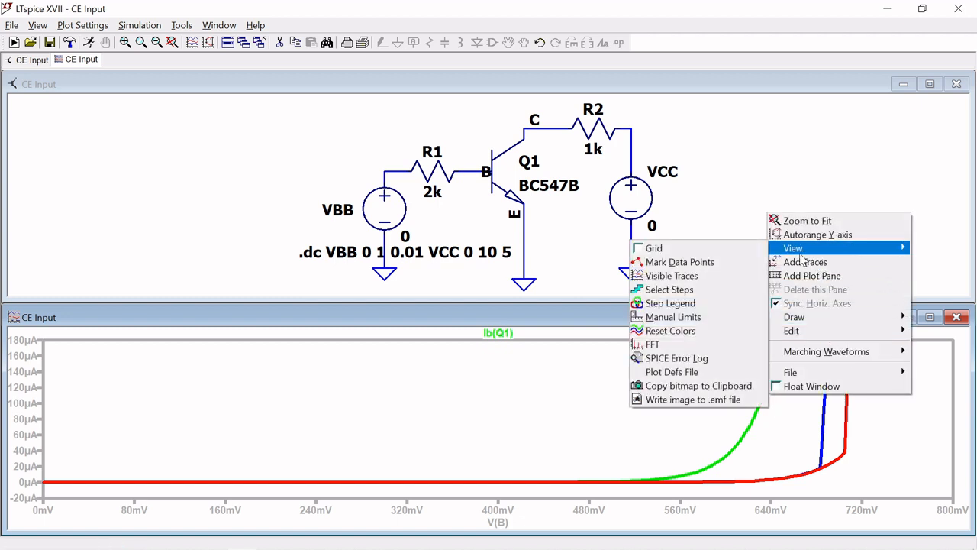
click(712, 294)
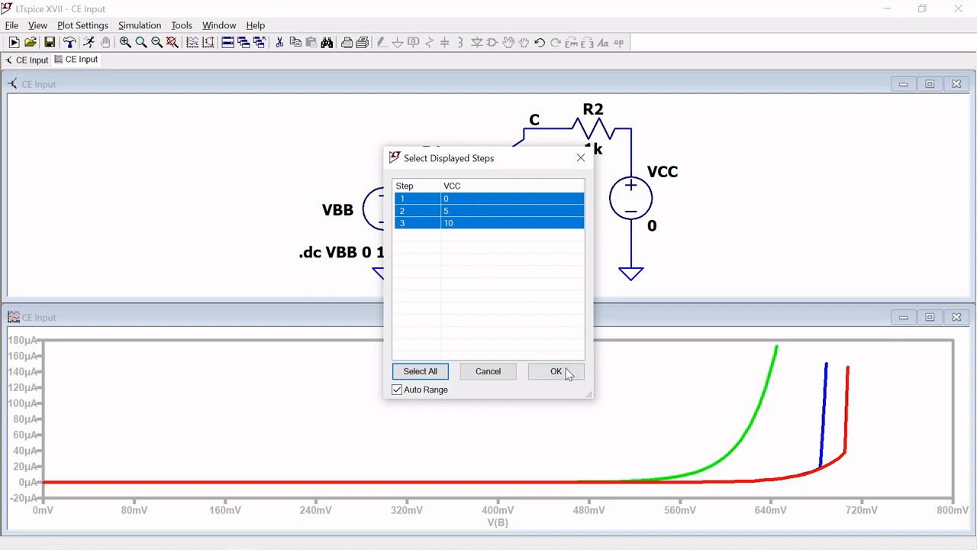
click(464, 202)
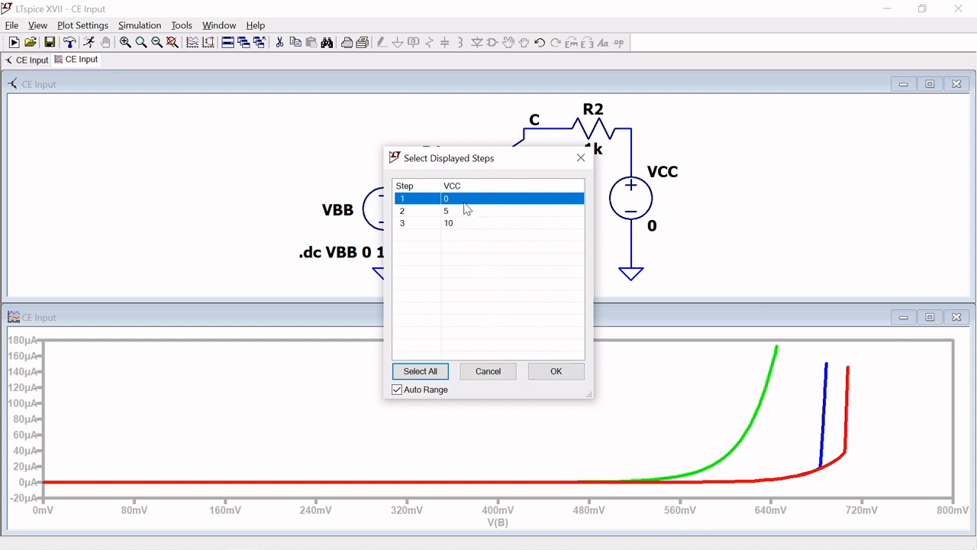
click(448, 212)
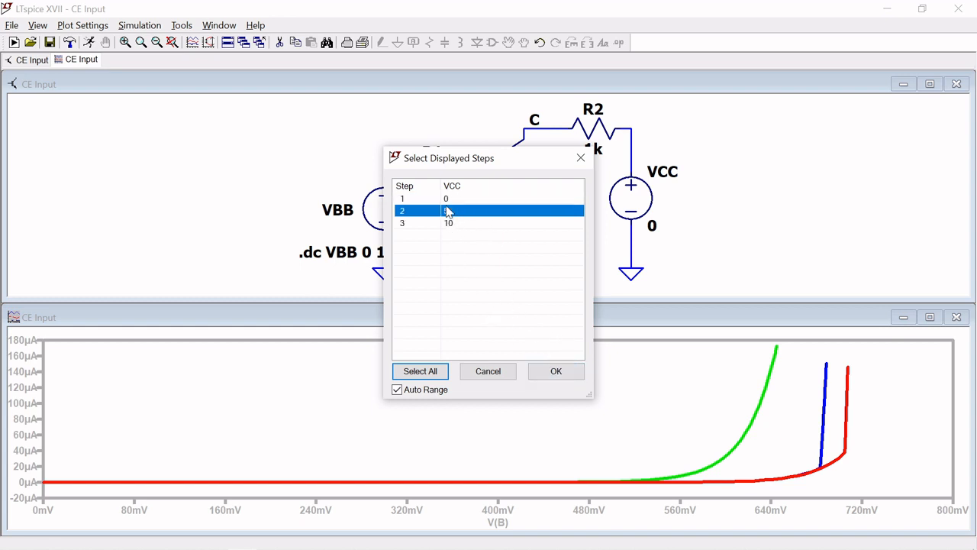
click(437, 373)
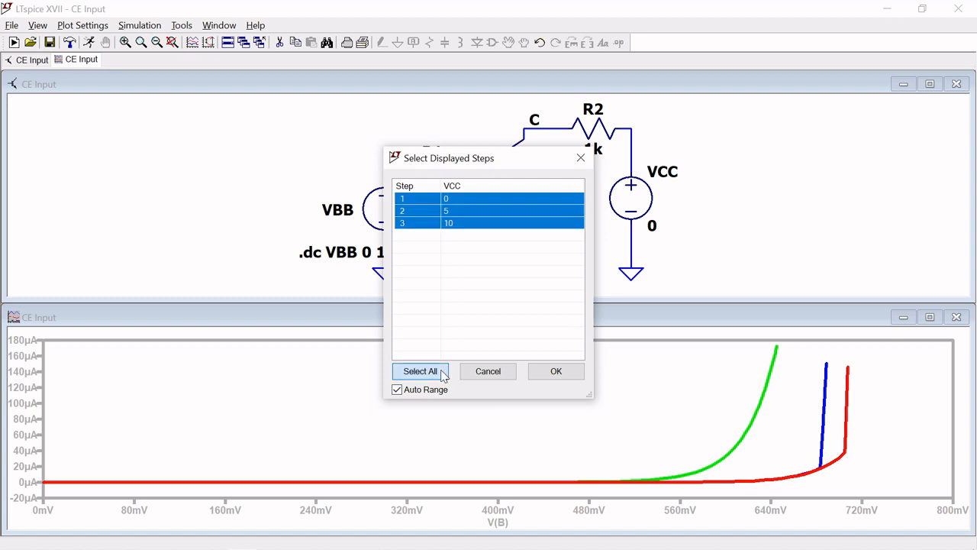
click(462, 203)
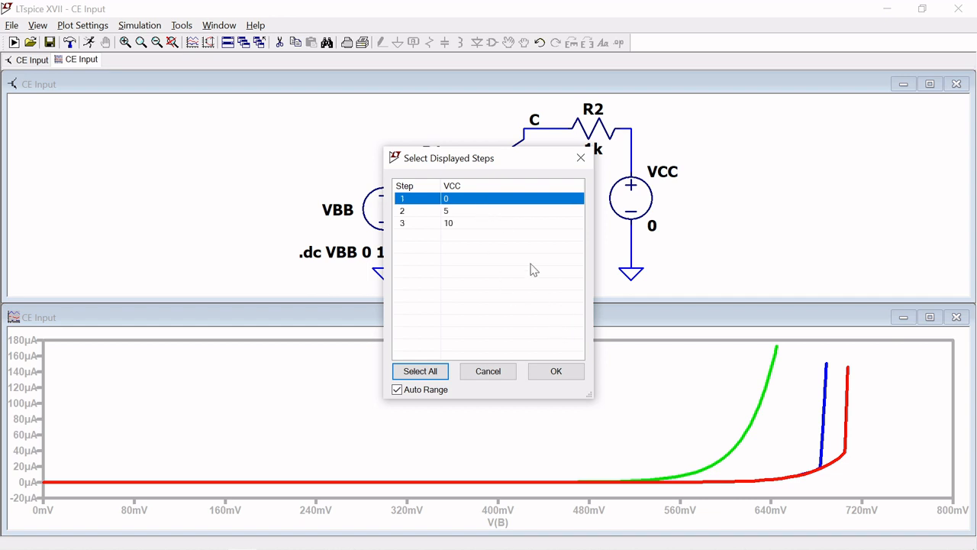
click(556, 372)
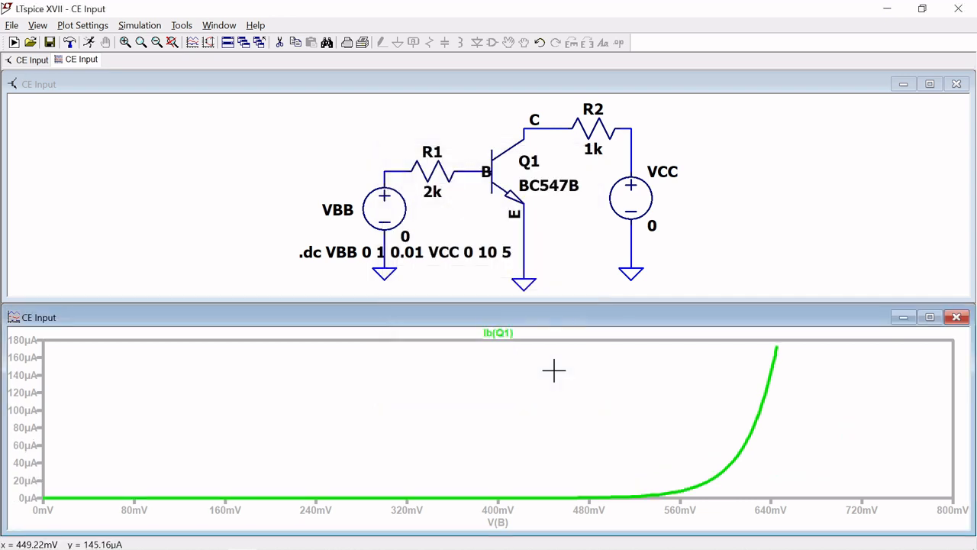
Step: Maximize the plot window and check the displayed steps selection, keeping only the VCC = 0 step
click(930, 318)
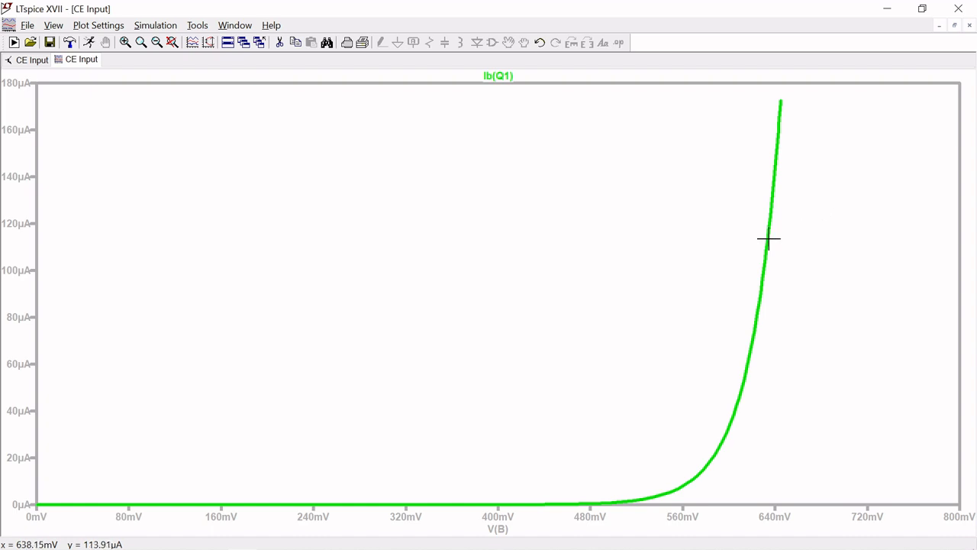
right_click(764, 179)
mouse_move(792, 217)
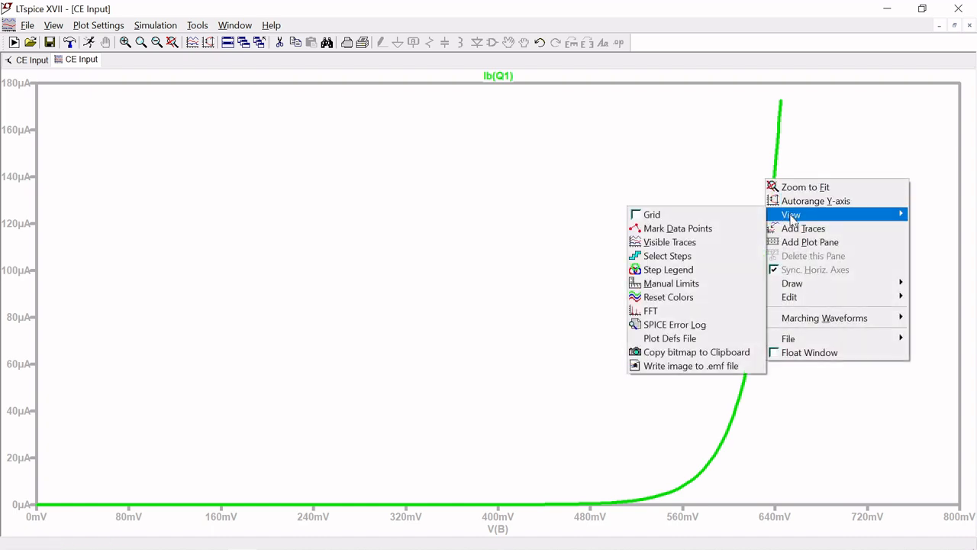
click(697, 256)
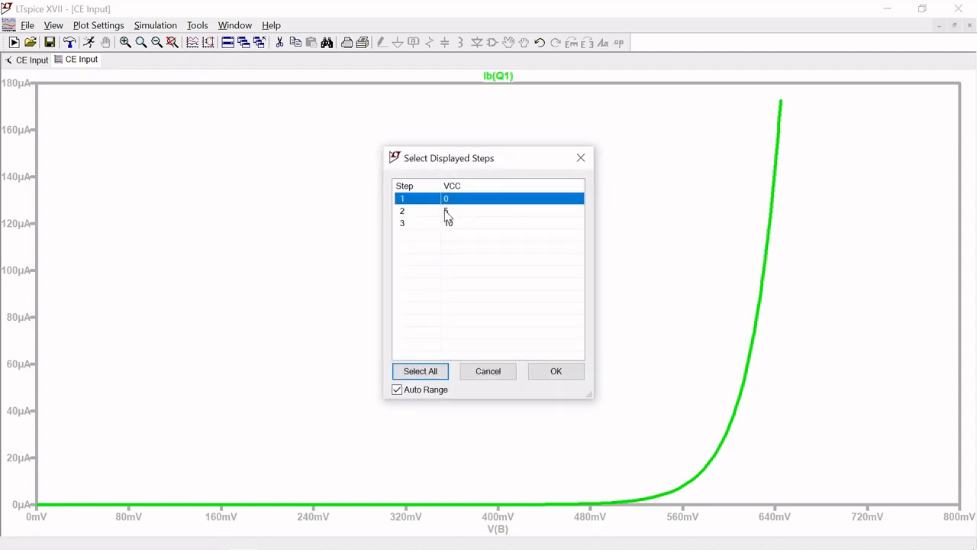
click(555, 370)
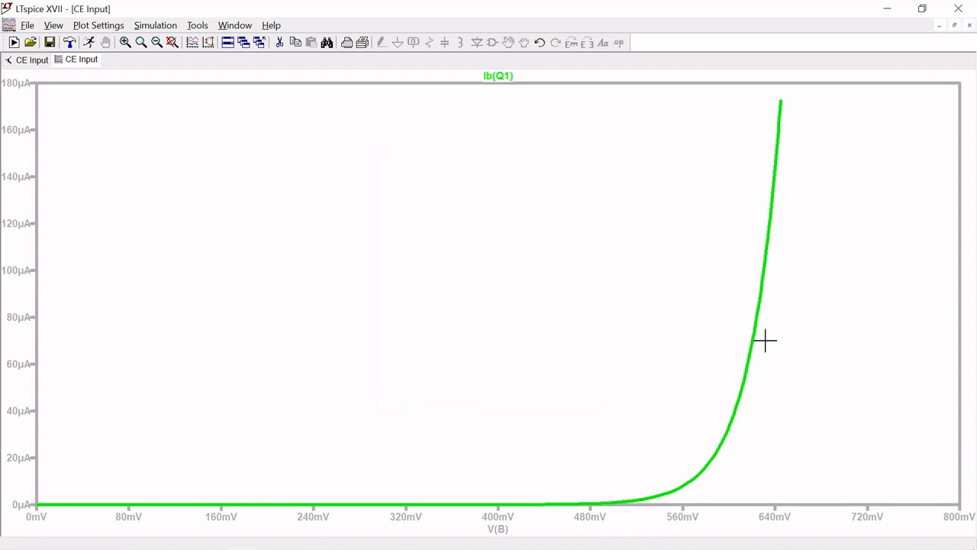
Step: Attach the 1st & 2nd cursors to the Ib(Q1) trace and place them on its steep rise at about 639 mV and 617 mV
right_click(510, 80)
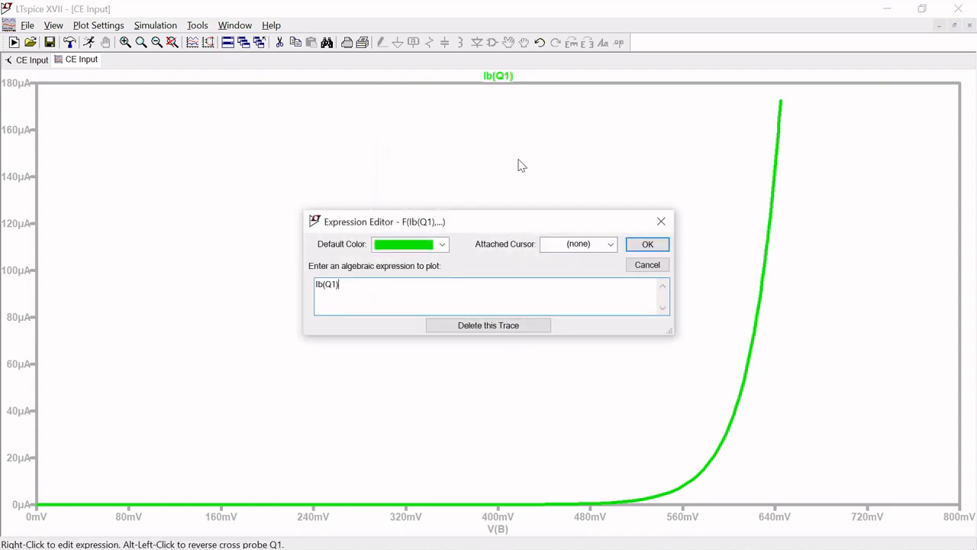
click(582, 250)
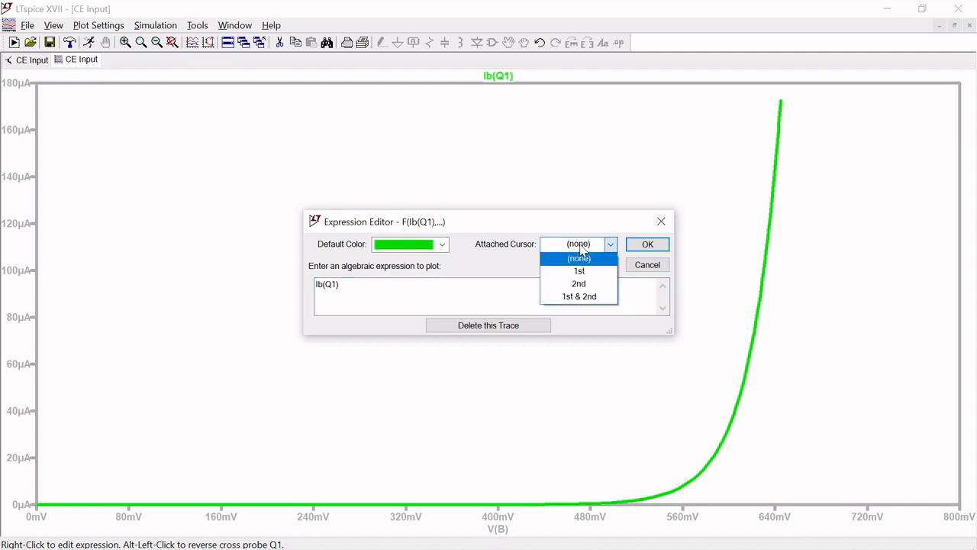
click(577, 299)
click(646, 245)
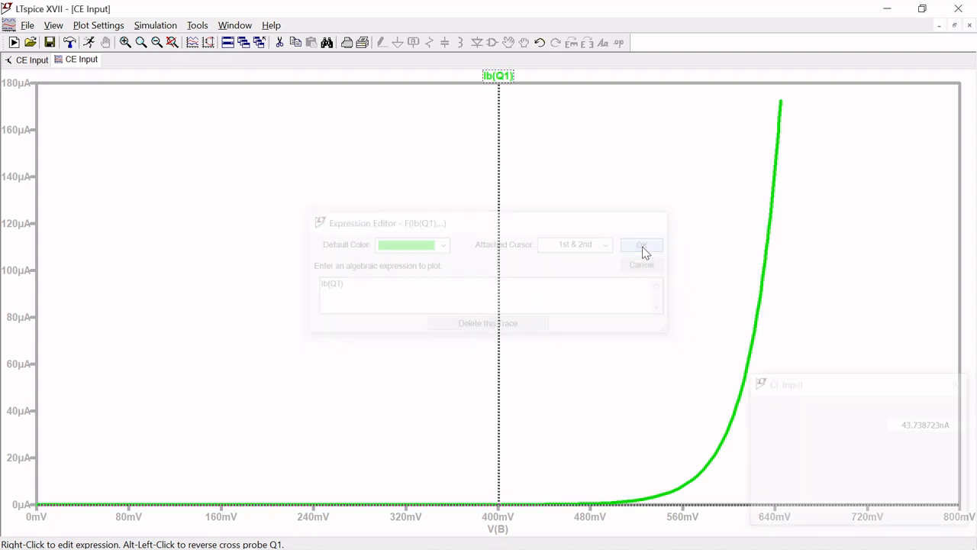
drag(498, 295, 772, 223)
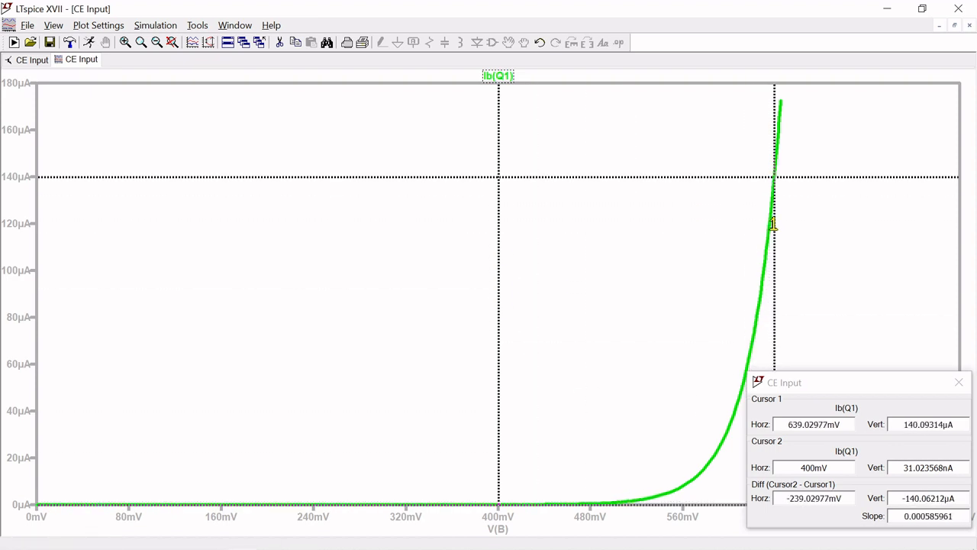
drag(498, 302, 748, 259)
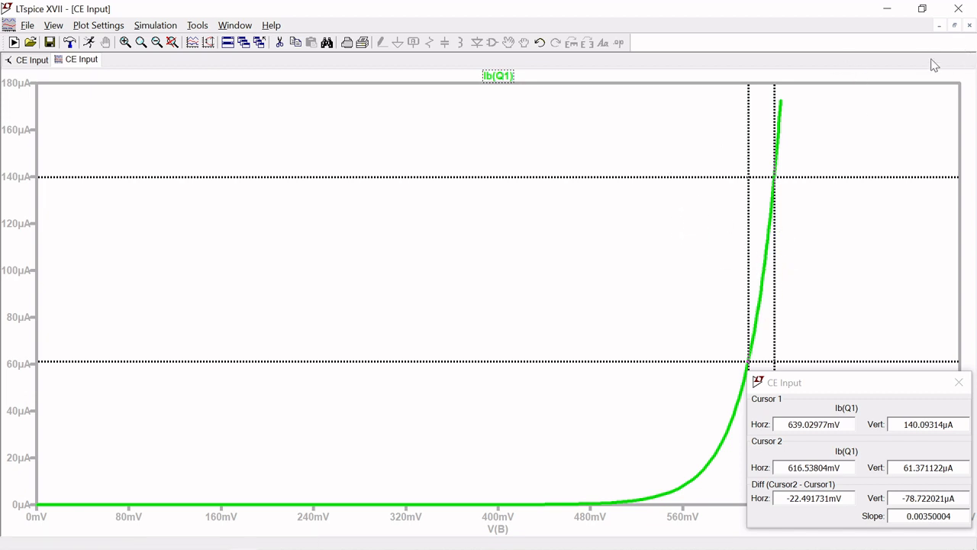
Step: Close the input characteristic plot and open the CE output schematic
click(969, 26)
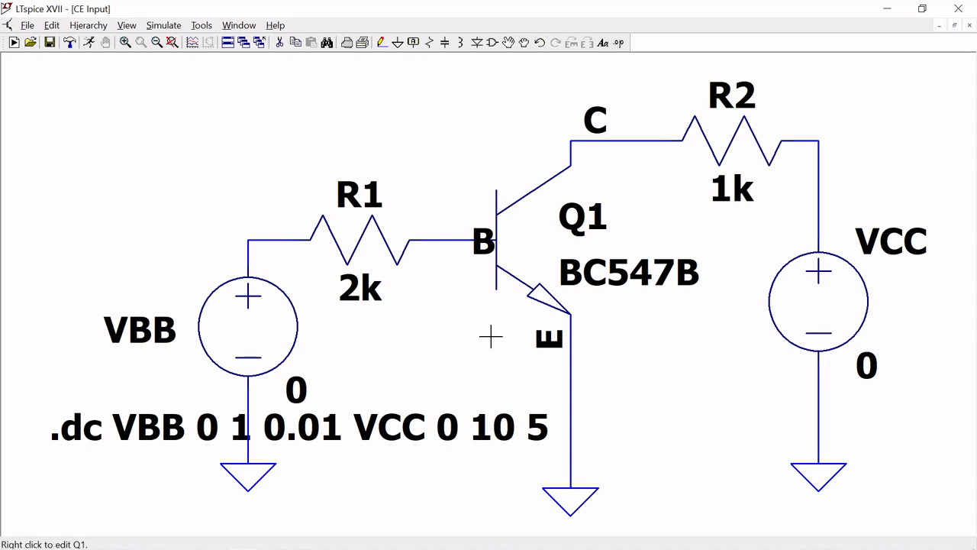
click(26, 26)
click(42, 69)
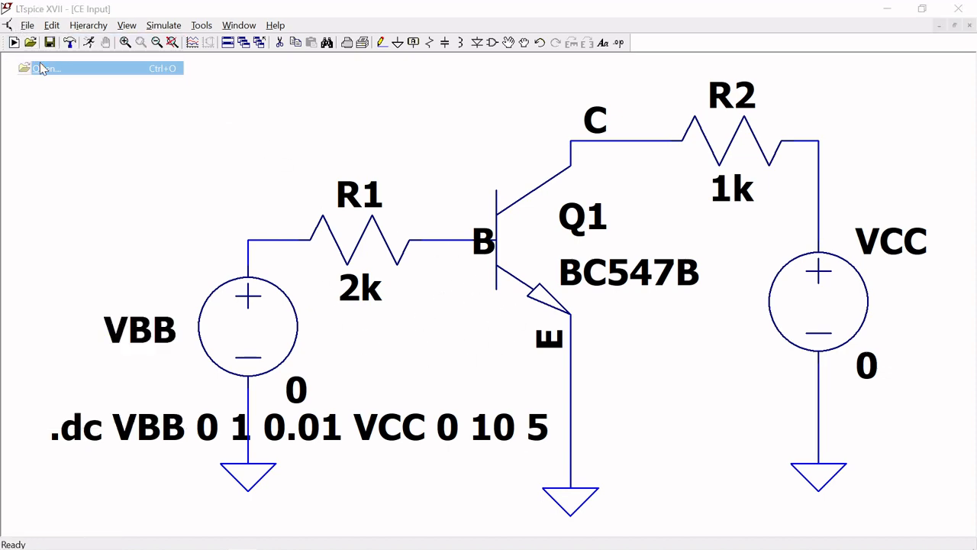
double_click(440, 192)
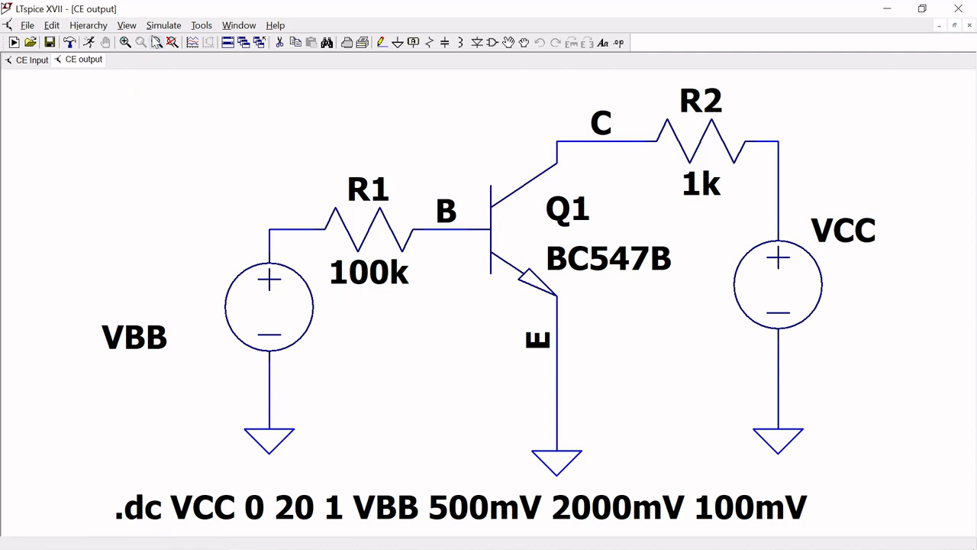
Step: Review the DC sweep settings of the first source VCC and the second source VBB, keeping the existing command
click(156, 25)
click(199, 138)
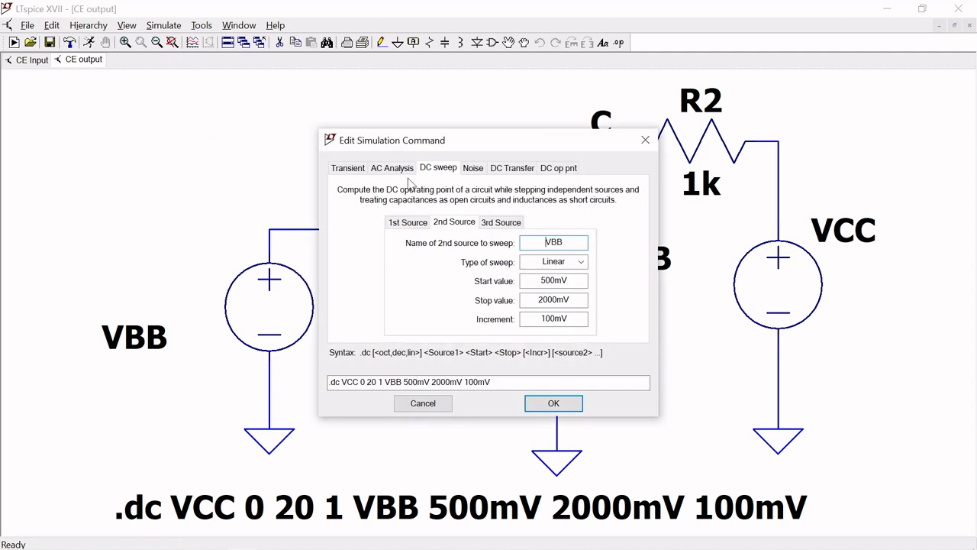
click(408, 223)
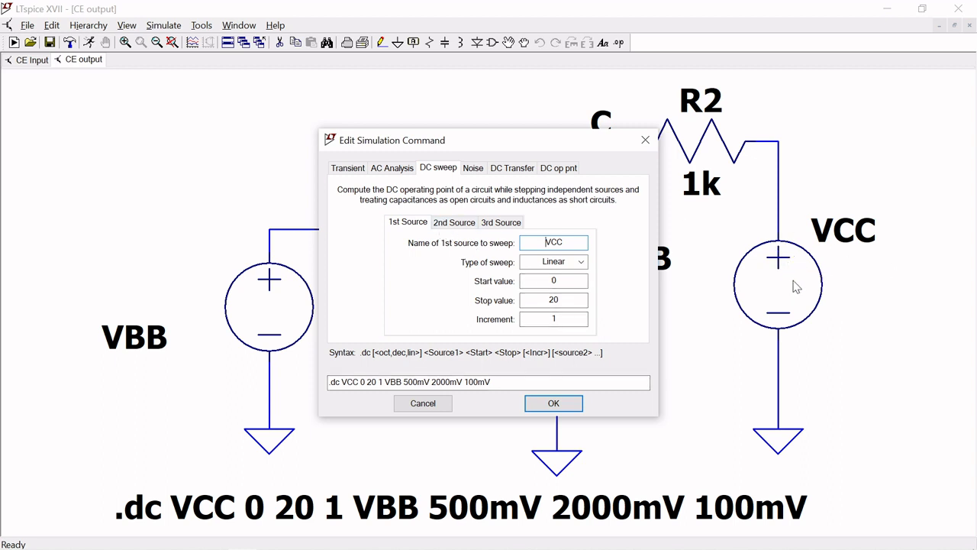
click(449, 227)
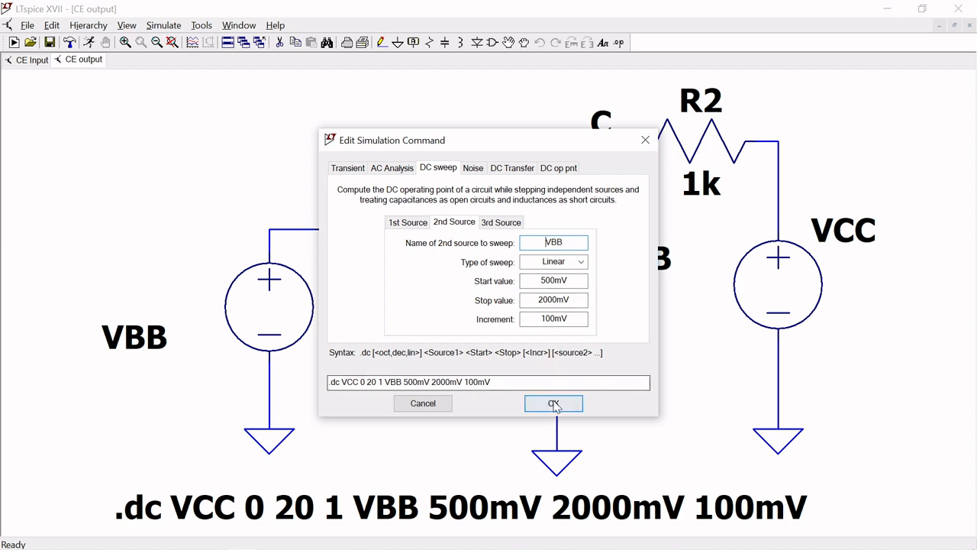
click(405, 225)
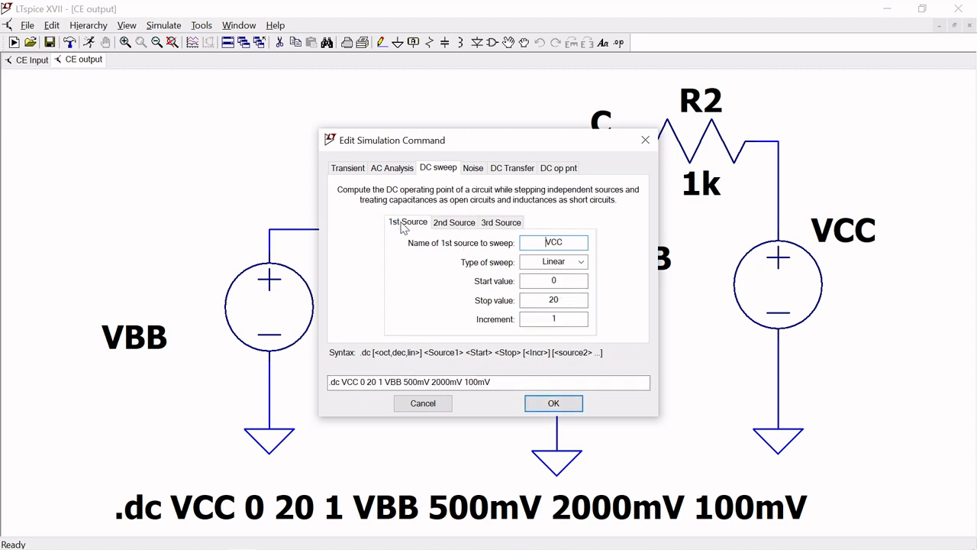
click(452, 226)
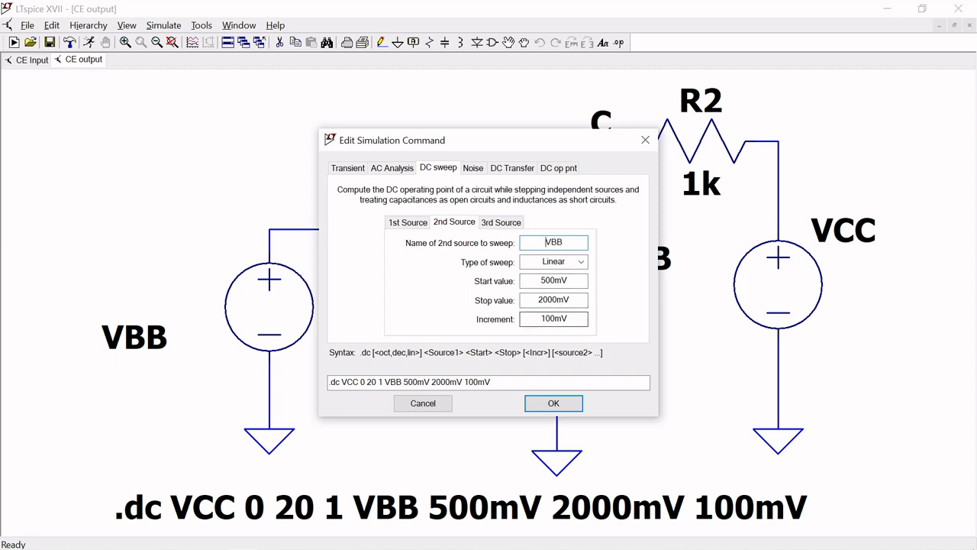
click(554, 404)
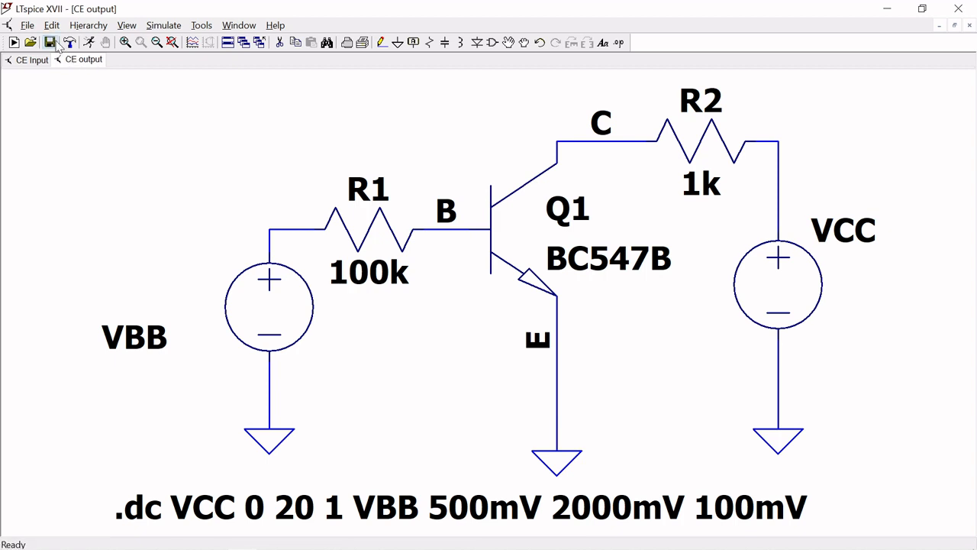
Step: Run the DC sweep and arrange only the CE output schematic above its plot, with the CE Input schematic closed
click(89, 42)
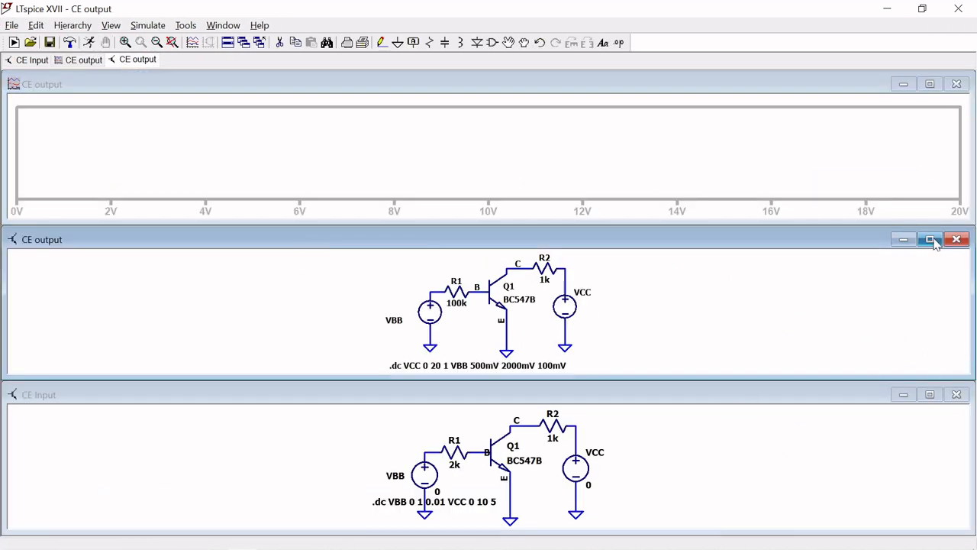
click(956, 394)
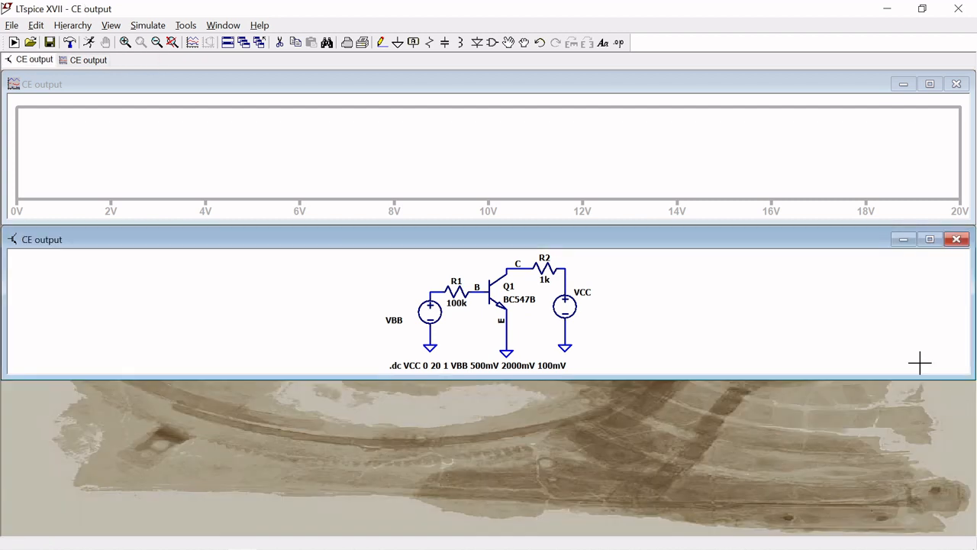
click(929, 239)
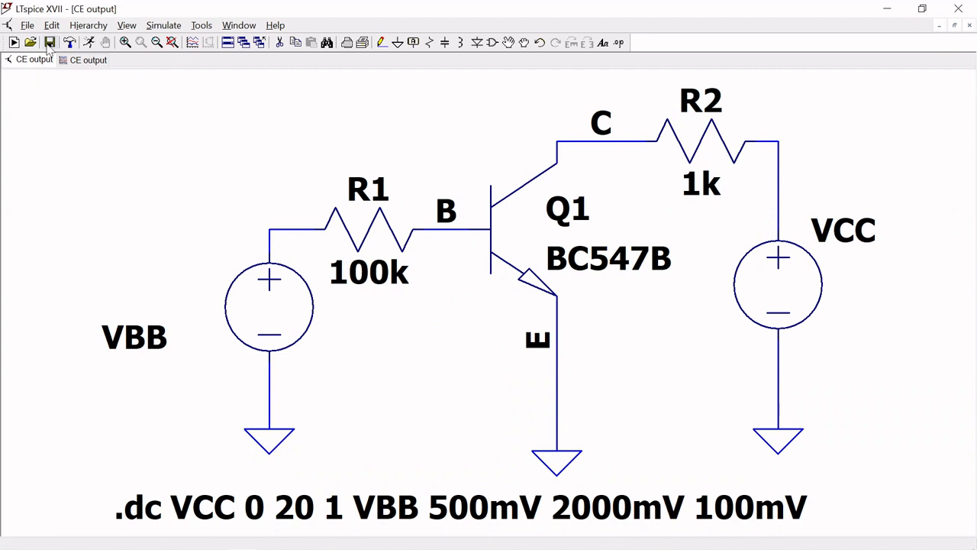
click(88, 44)
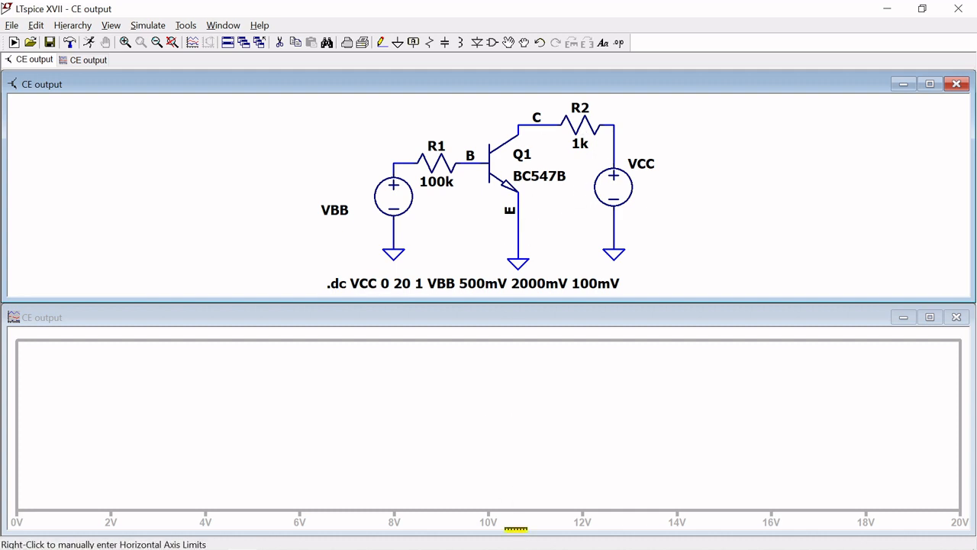
Step: Set the quantity plotted on the horizontal axis to V(C)
right_click(502, 516)
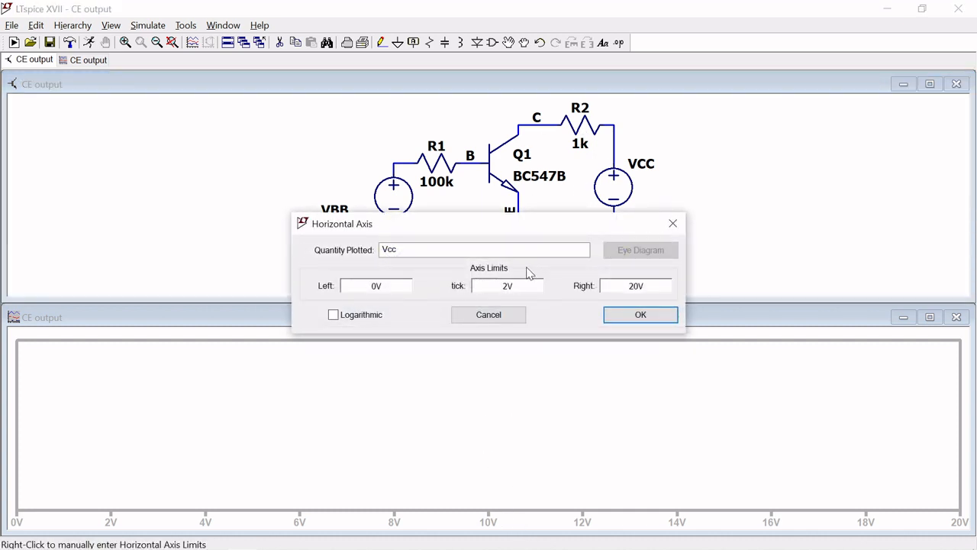
key(BackSpace)
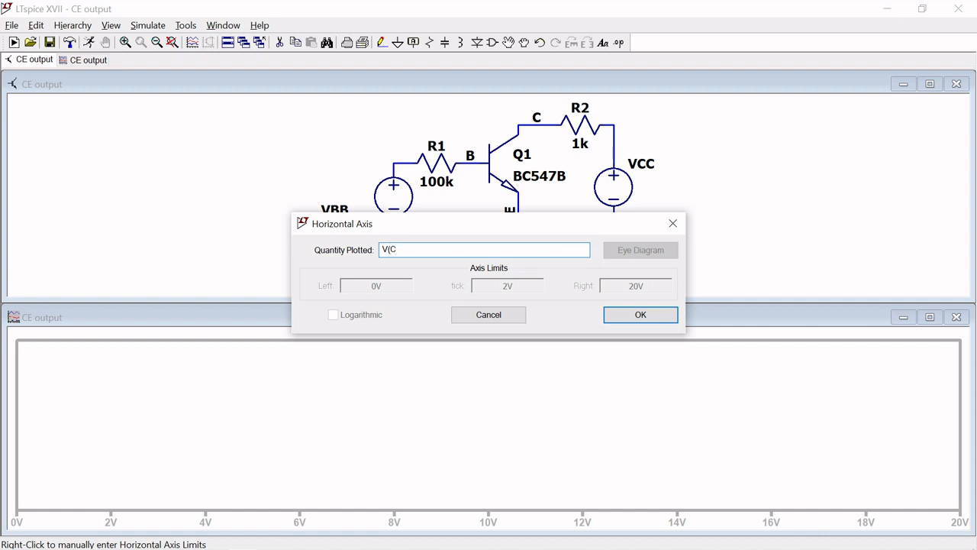
key(Return)
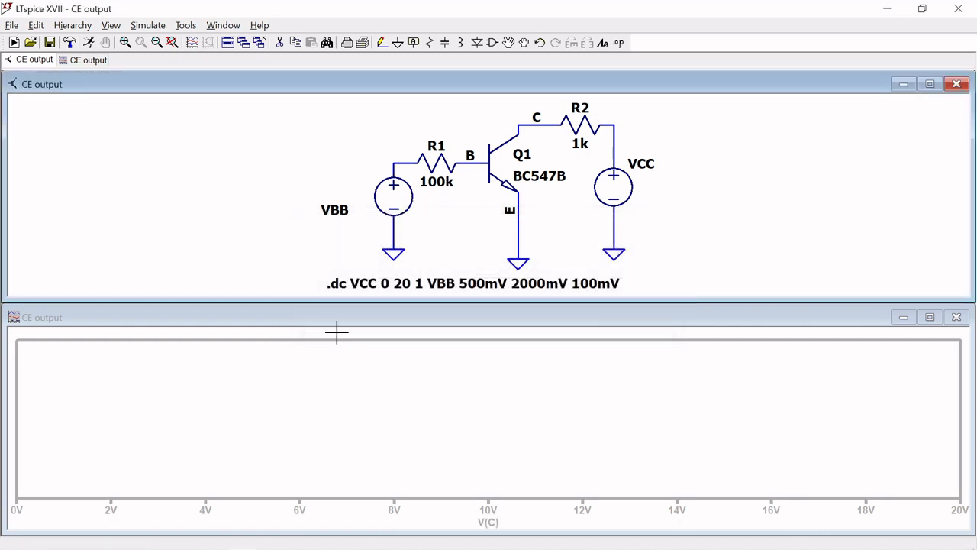
Step: Add the collector current trace Ic(Q1) to the empty CE output plot
right_click(116, 407)
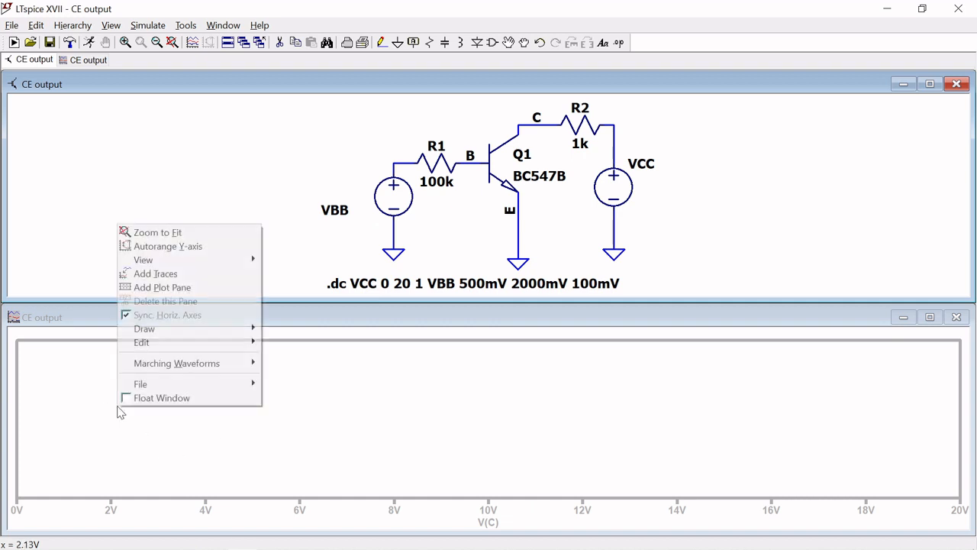
click(228, 274)
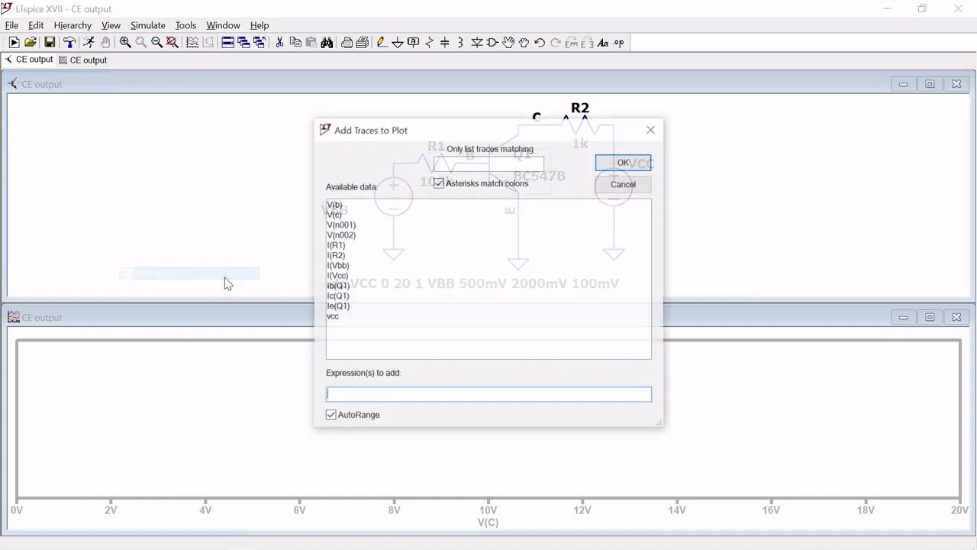
click(343, 295)
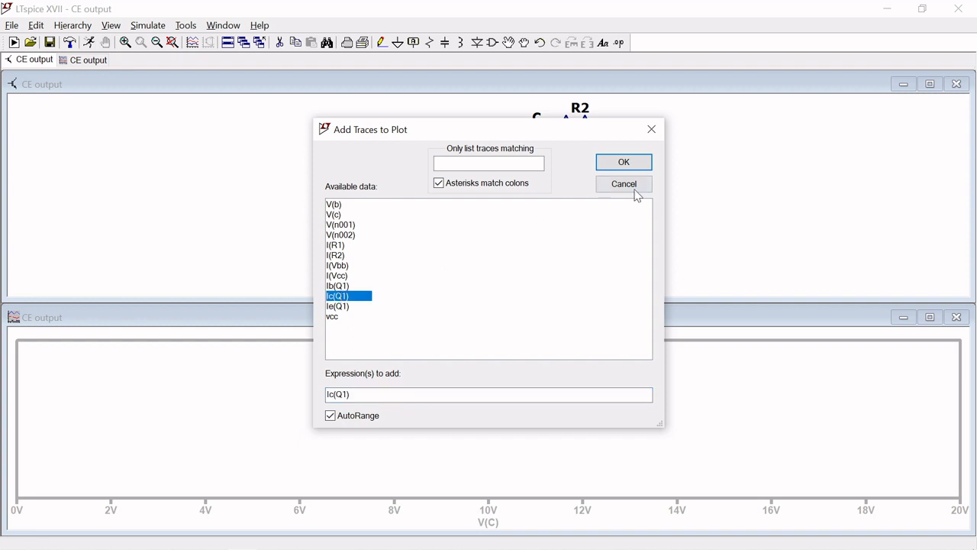
click(624, 161)
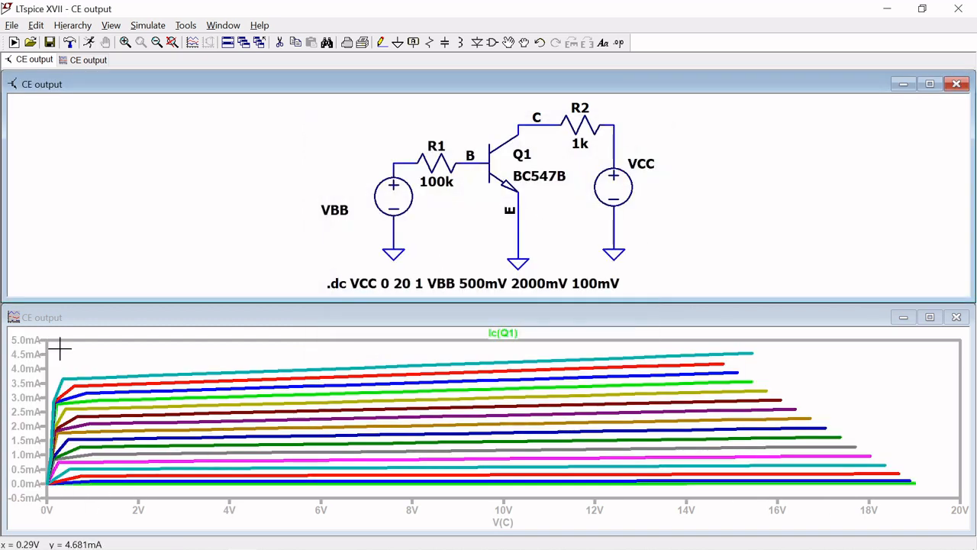
Step: Examine the low-voltage region of the Ic(Q1) curves in the maximized plot window, ending with the full extent fitted
drag(46, 351, 222, 449)
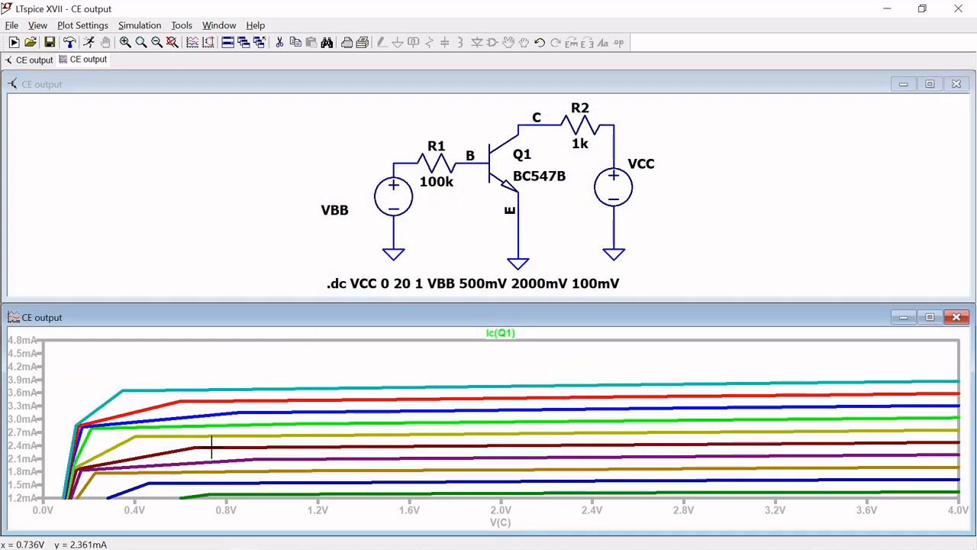
click(930, 317)
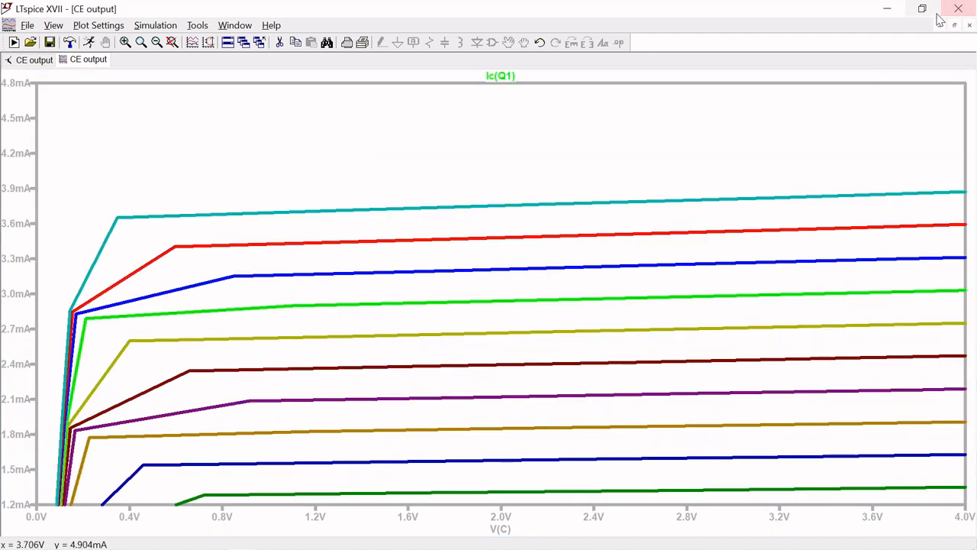
right_click(429, 232)
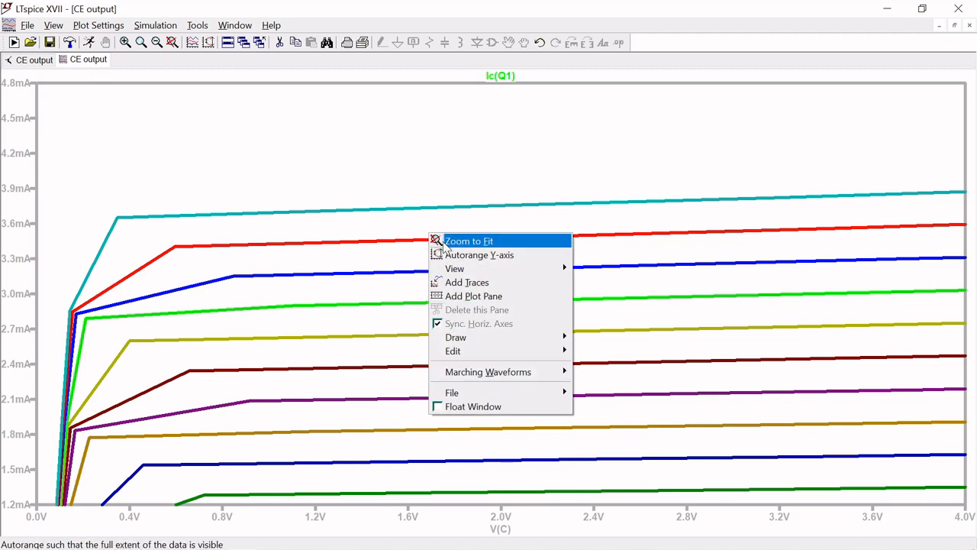
click(458, 241)
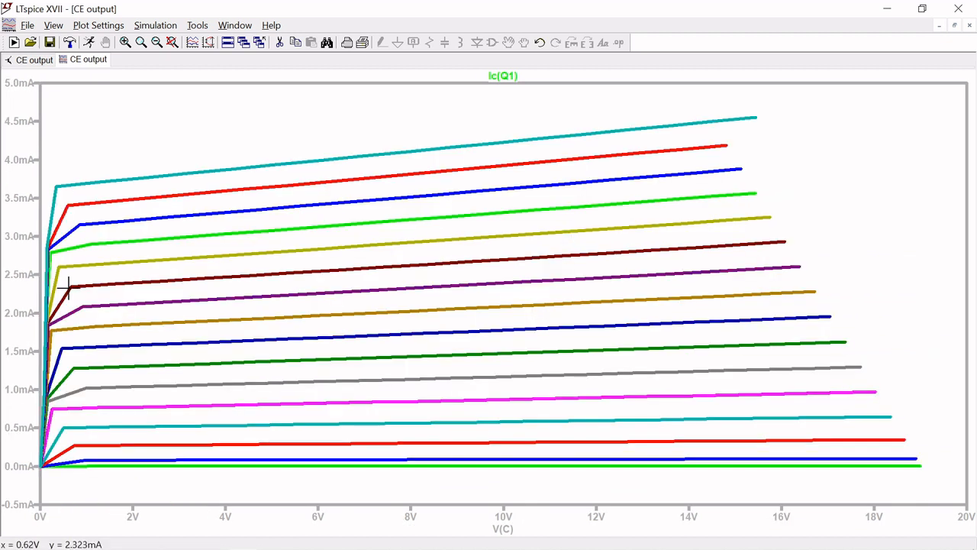
Step: Limit the displayed steps to step 1, VBB = 0.5
right_click(471, 143)
mouse_move(521, 178)
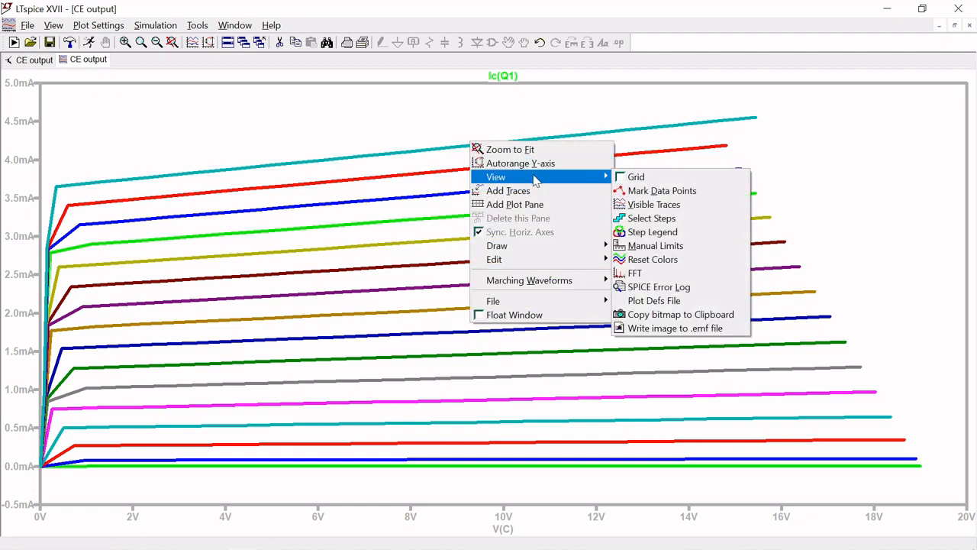
click(645, 219)
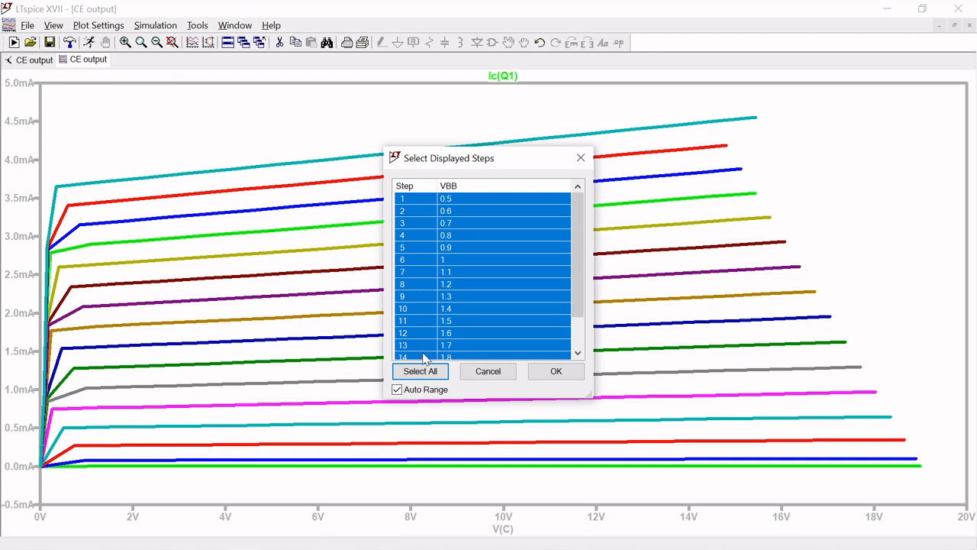
click(440, 200)
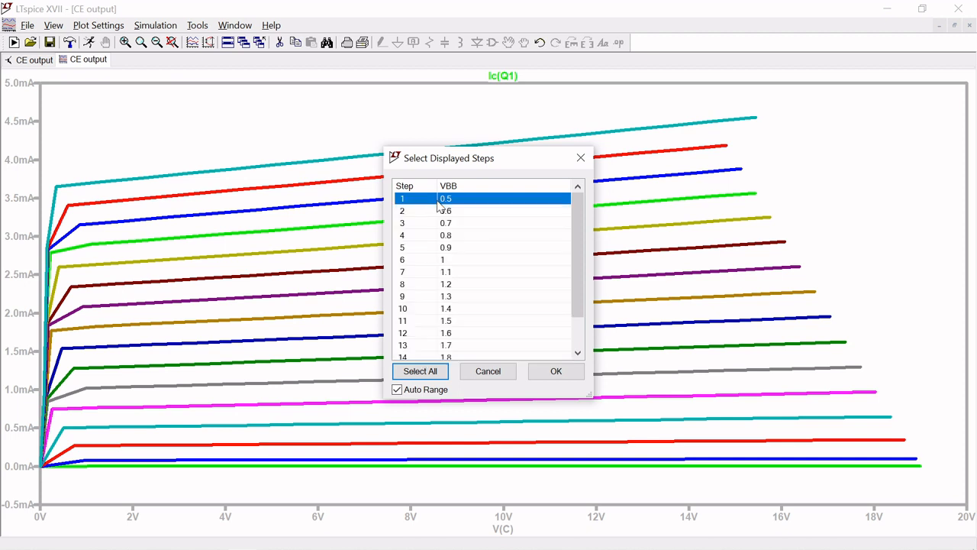
click(545, 373)
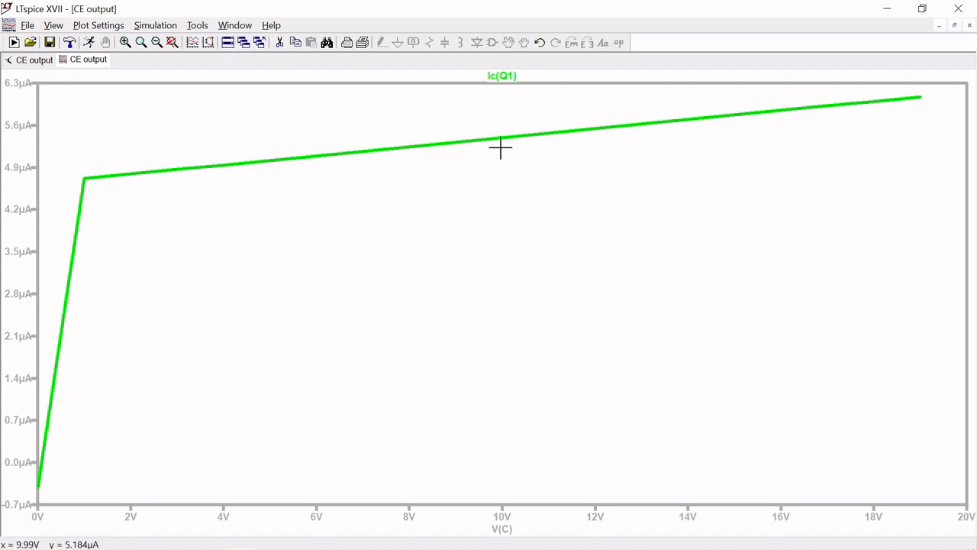
Step: Attach both the 1st and 2nd cursors to the Ic(Q1) trace
click(501, 79)
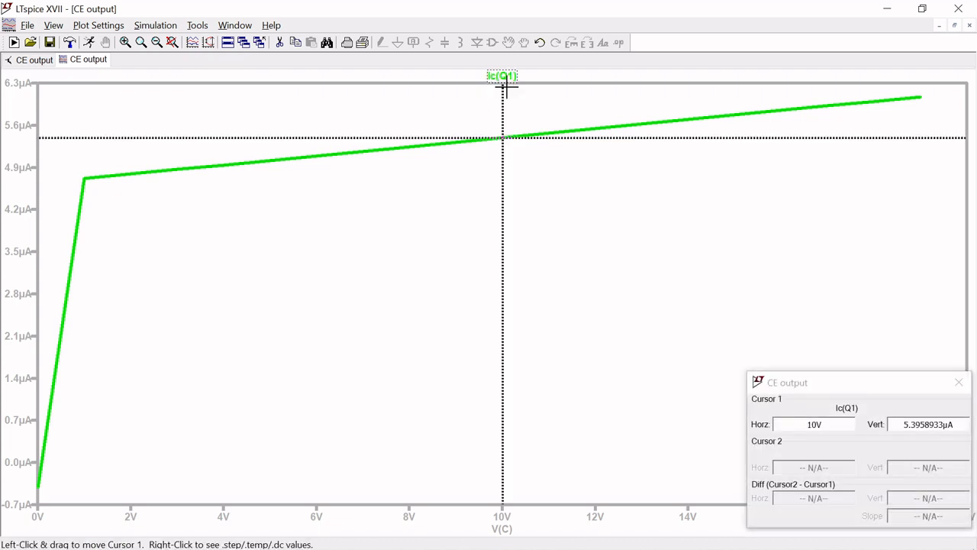
click(958, 382)
right_click(506, 78)
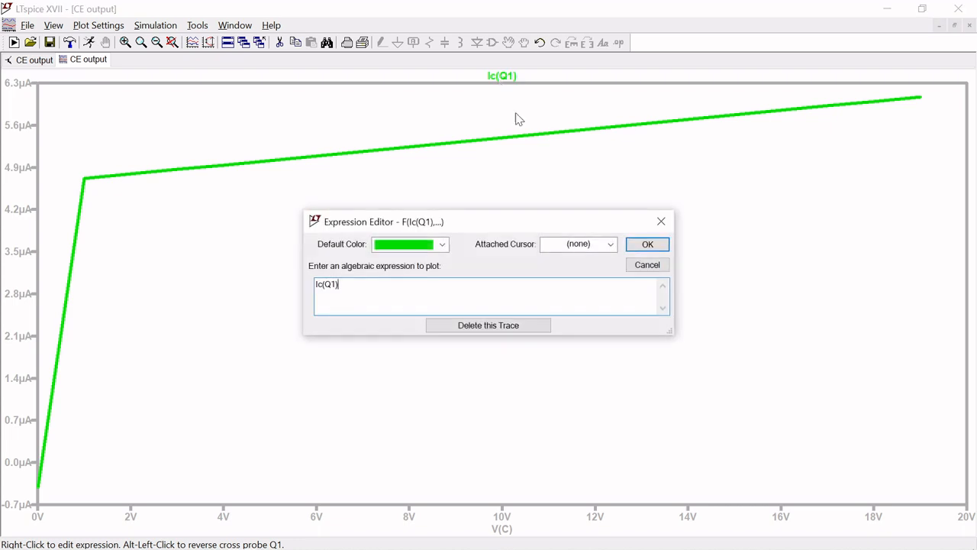
click(550, 246)
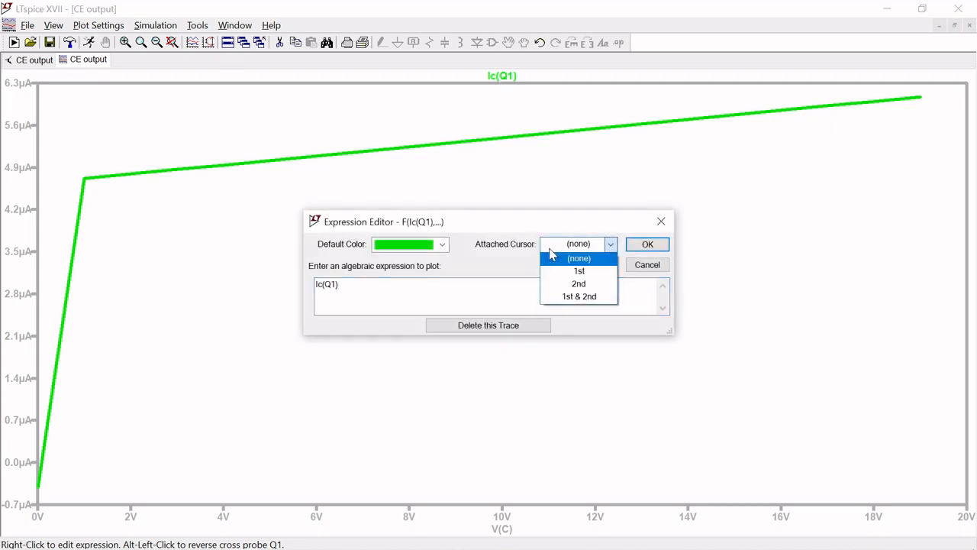
click(568, 302)
click(647, 243)
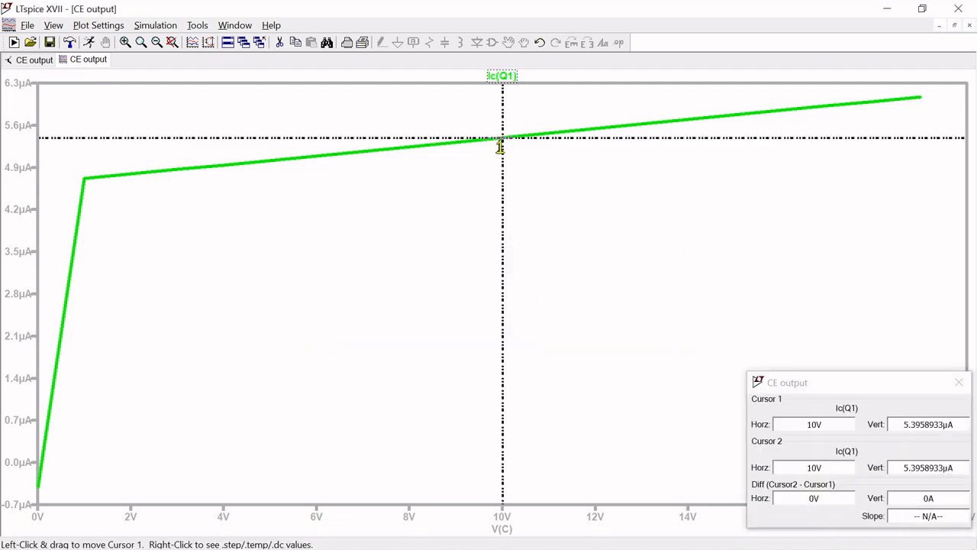
Step: Measure the slope of the Ic(Q1) curve with cursor 1 at about 8.1 V and cursor 2 at about 12.1 V
drag(493, 148, 380, 177)
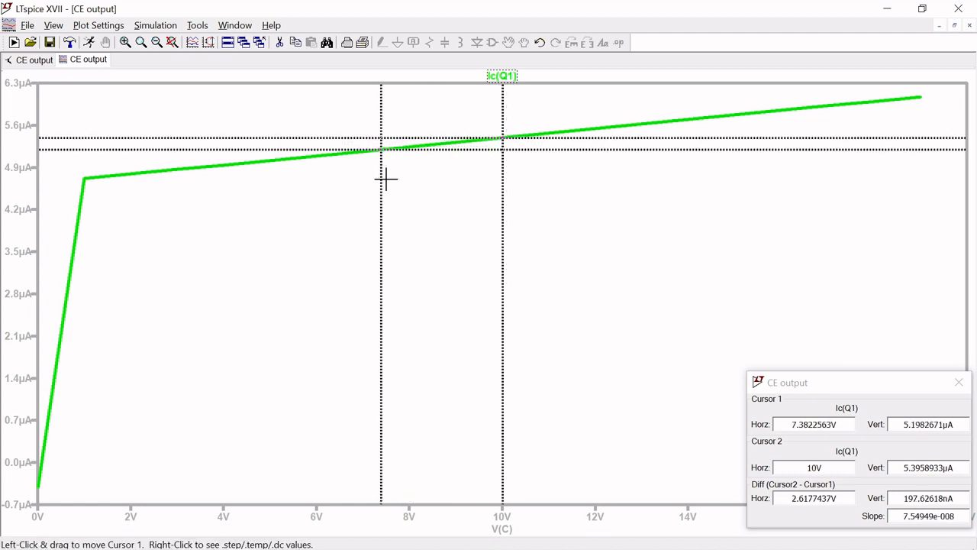
right_click(541, 140)
click(576, 221)
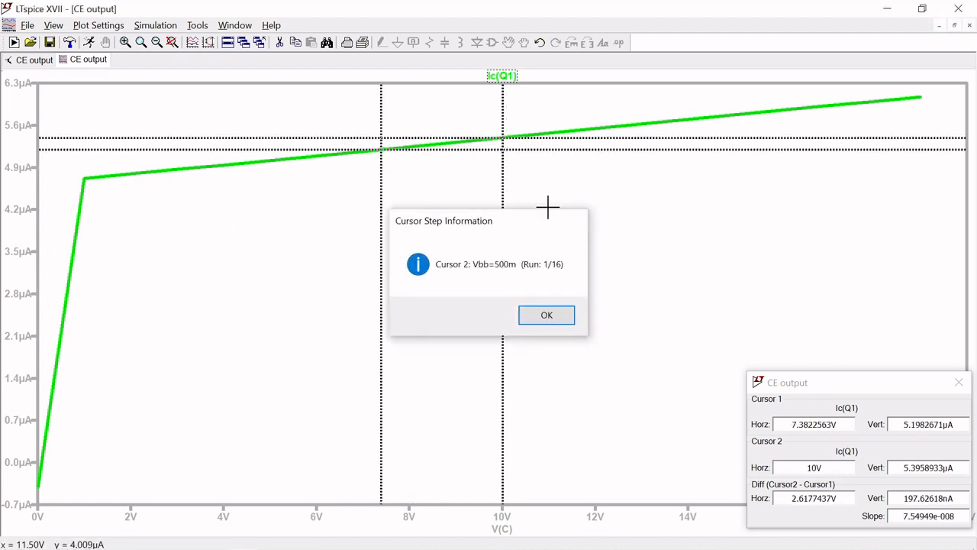
drag(500, 136, 602, 127)
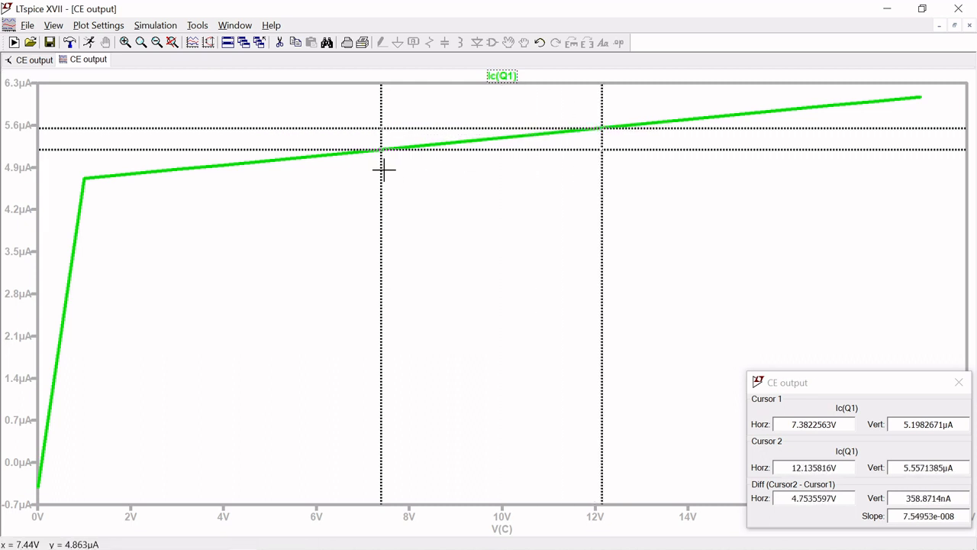
mouse_move(381, 168)
mouse_down()
mouse_move(446, 163)
mouse_move(414, 176)
mouse_up()
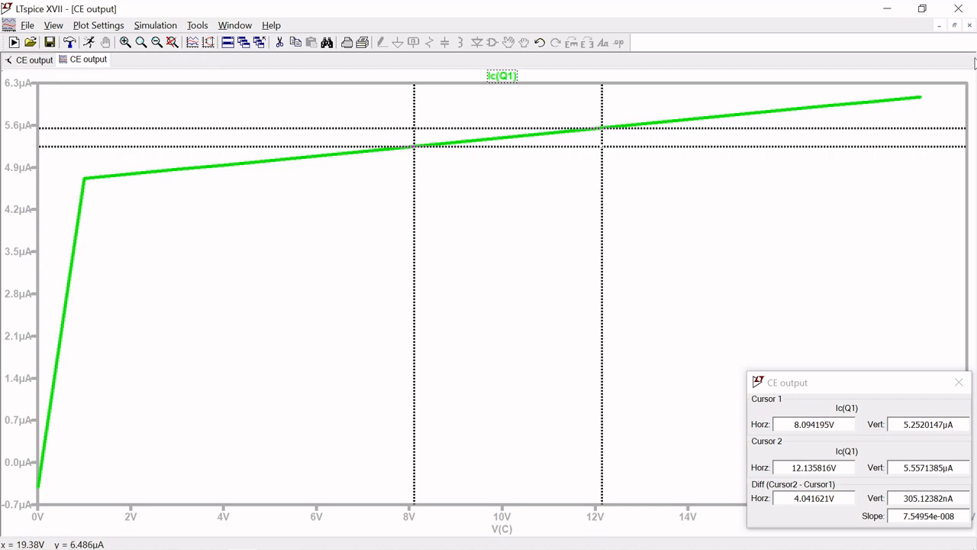
Step: Close the measured plot, rerun the DC sweep, and give the new maximized plot window a second pane
click(970, 26)
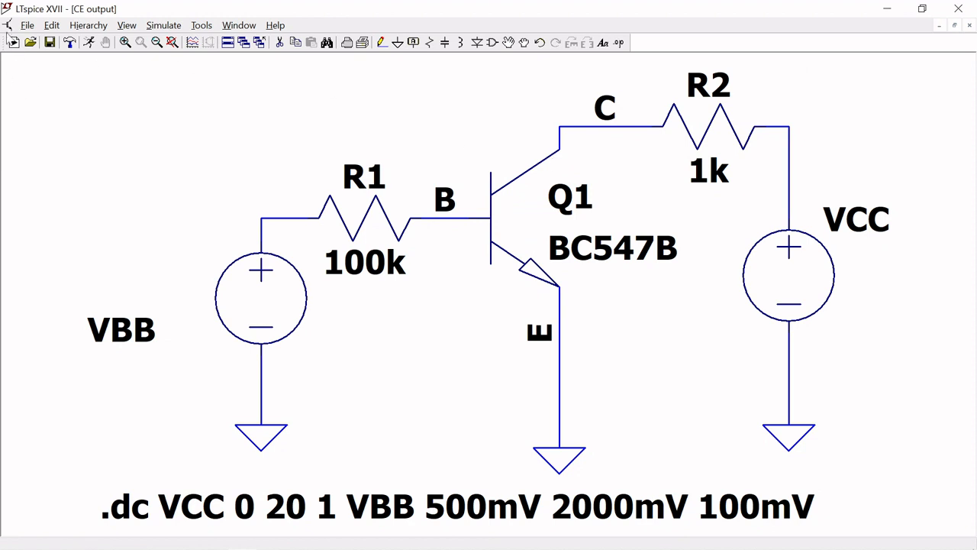
click(90, 43)
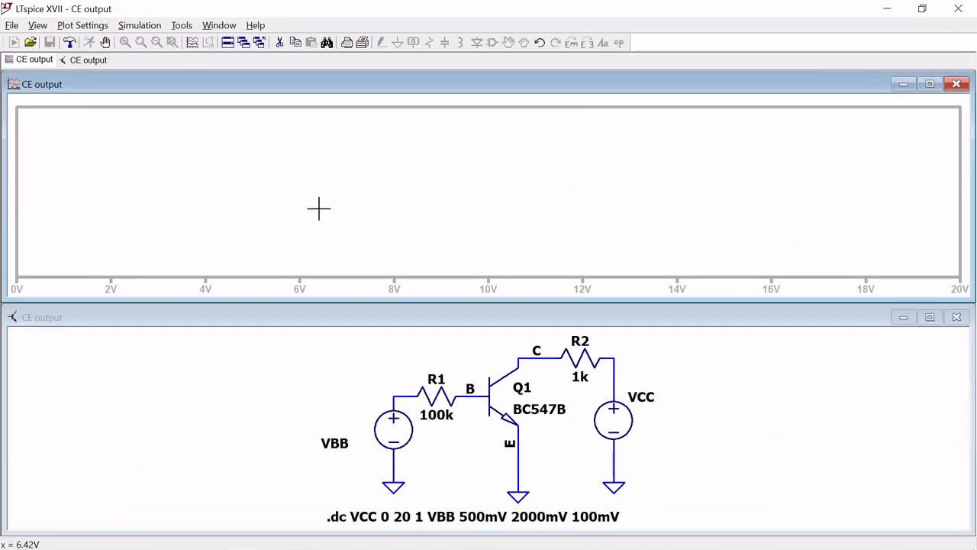
right_click(387, 184)
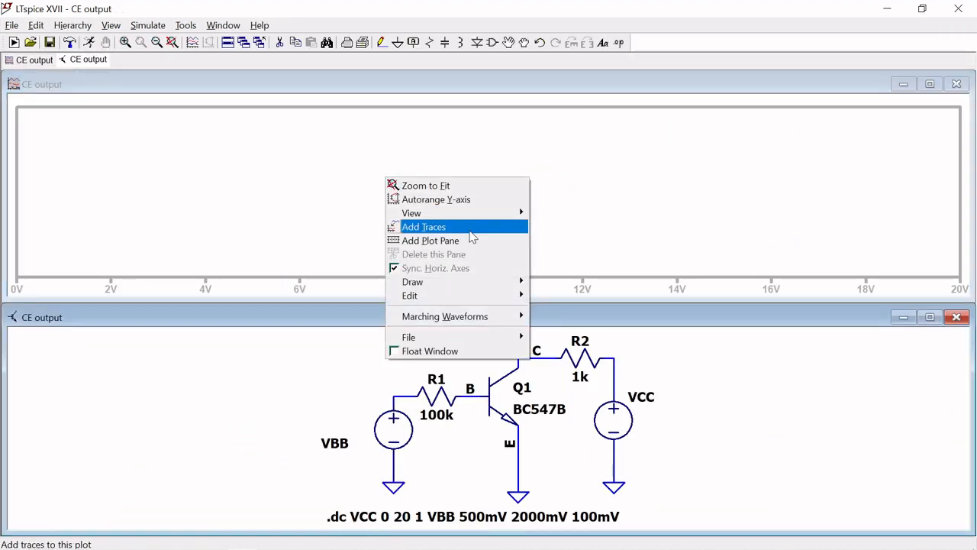
click(464, 239)
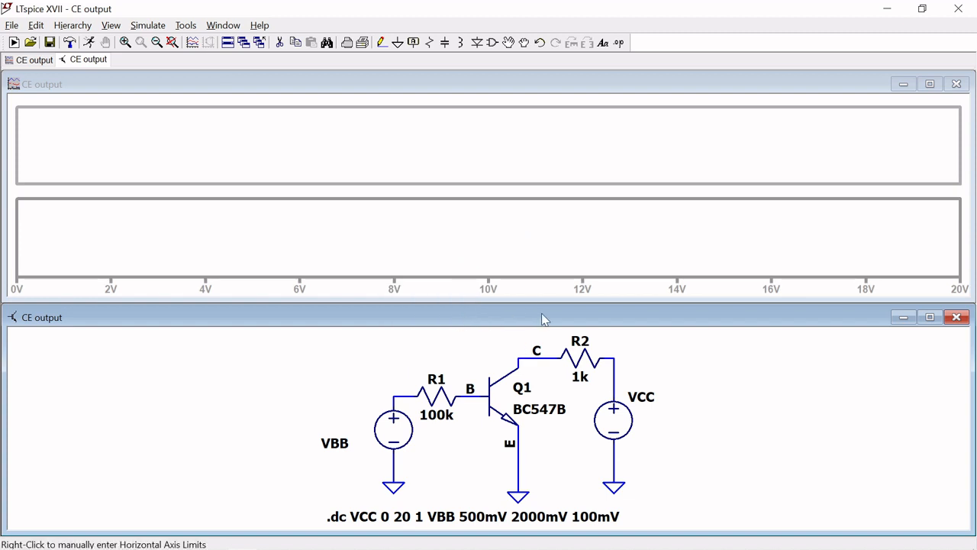
click(930, 86)
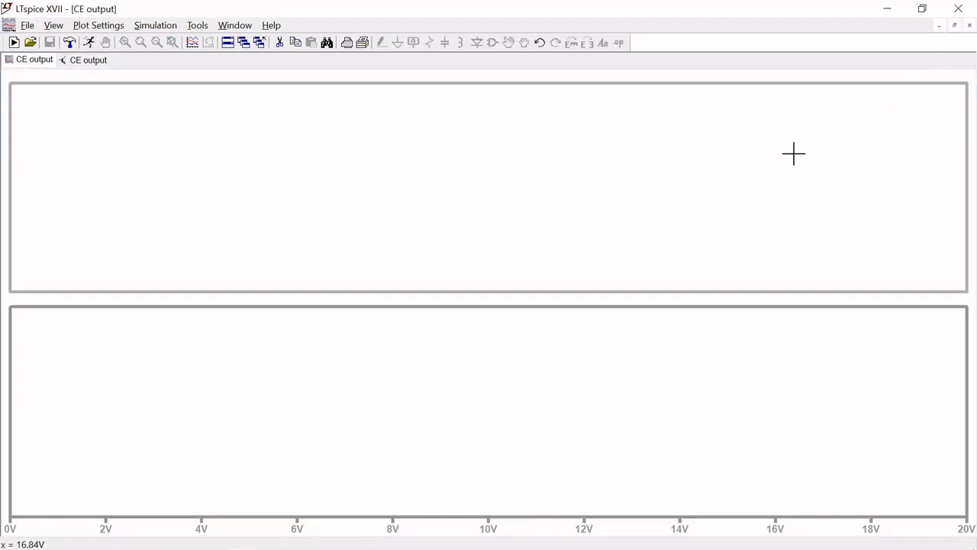
Step: Add the base current trace Ib(Q1) to the lower plot pane
right_click(468, 352)
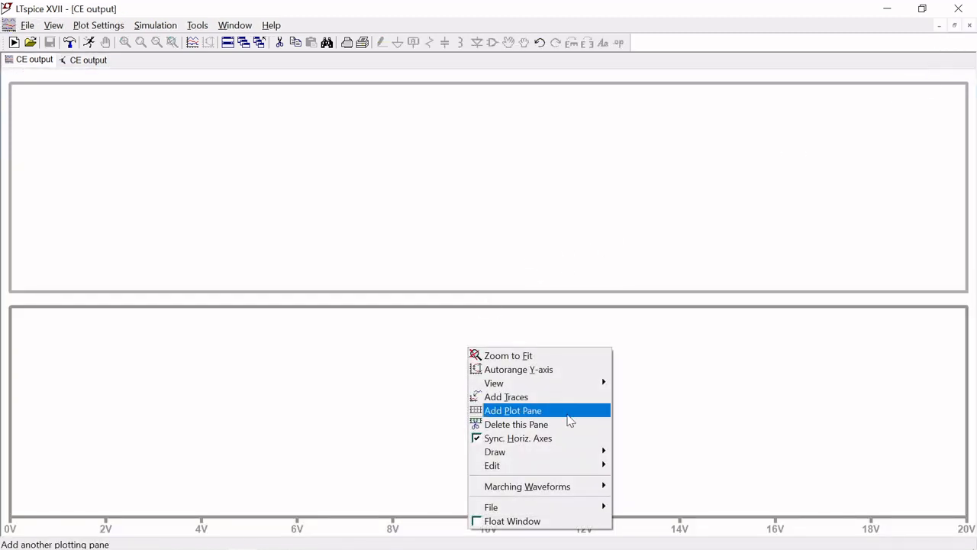
click(538, 397)
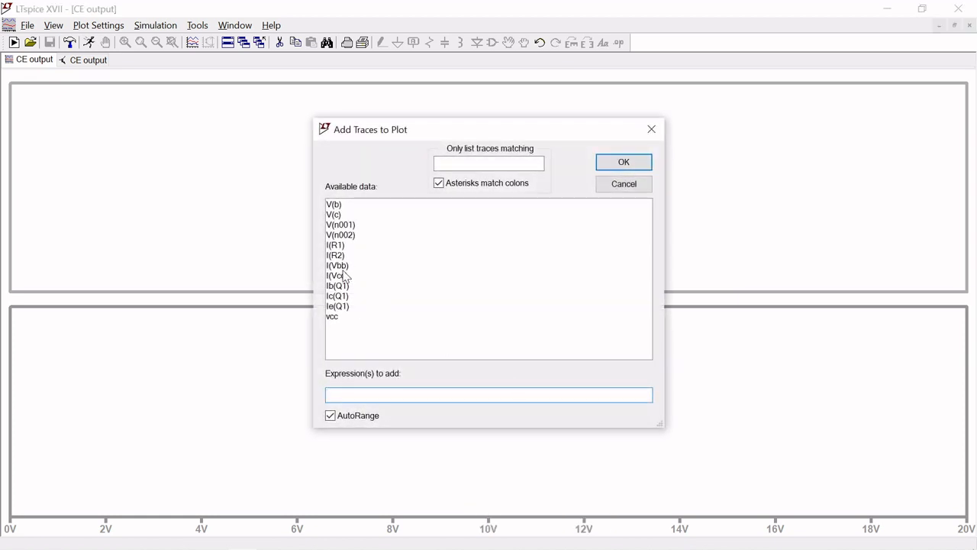
click(345, 297)
click(338, 286)
click(624, 163)
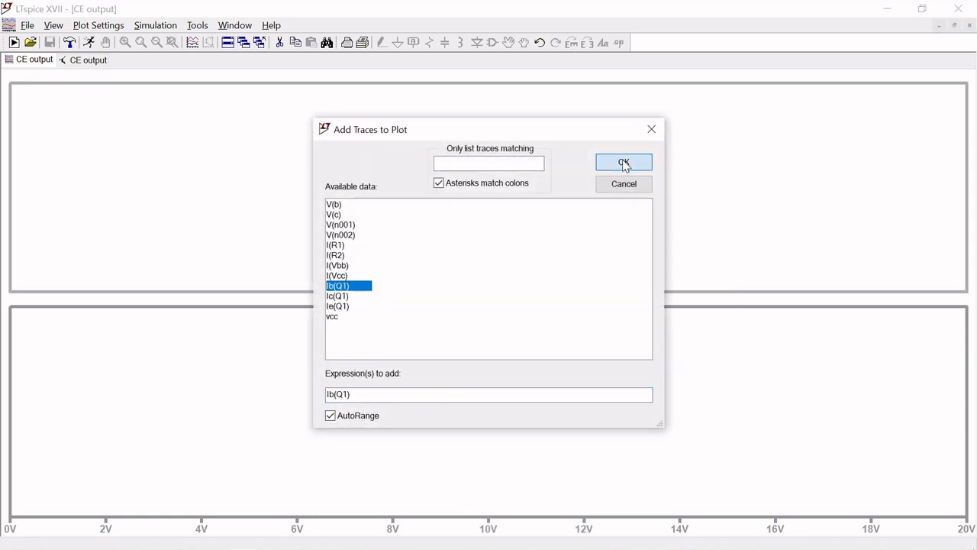
Step: Add the supply current trace I(Vcc) to the upper plot pane
right_click(424, 178)
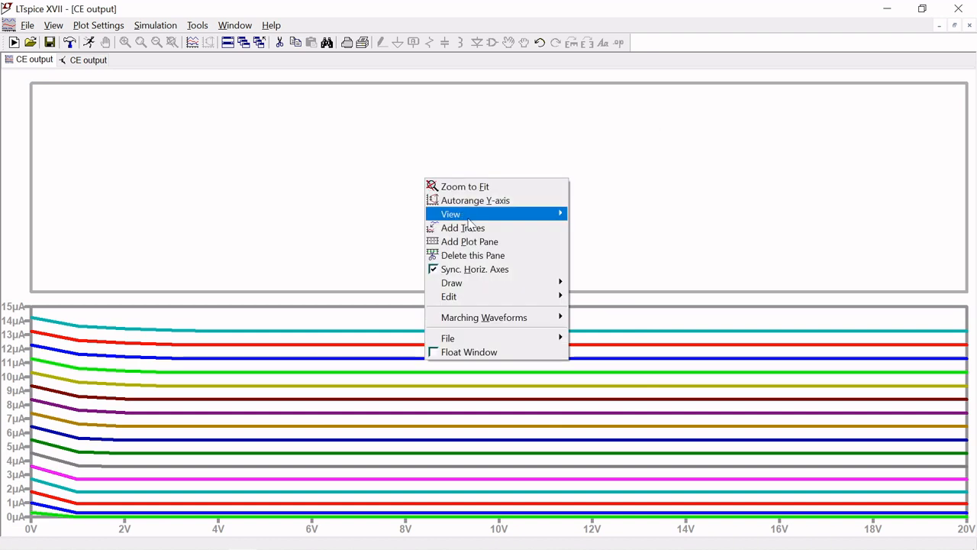
click(480, 231)
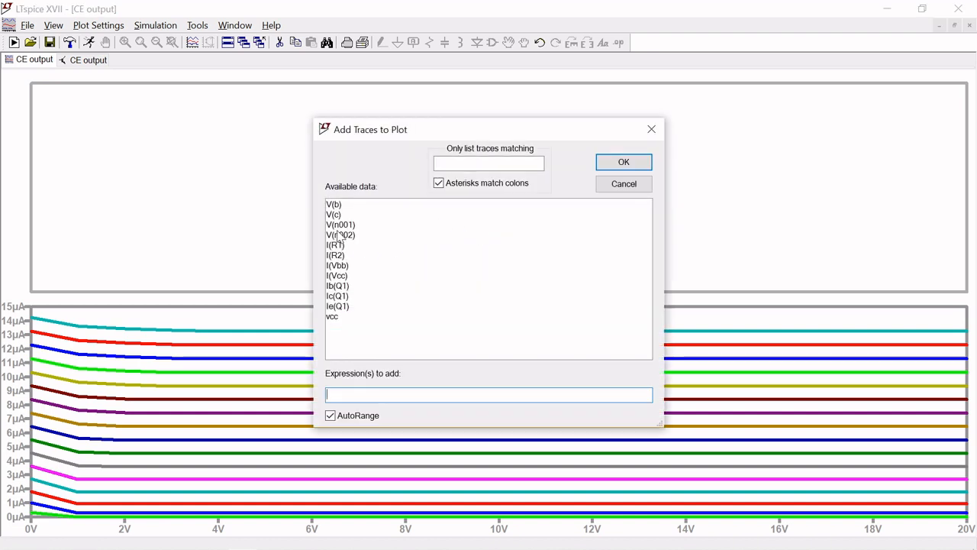
click(337, 275)
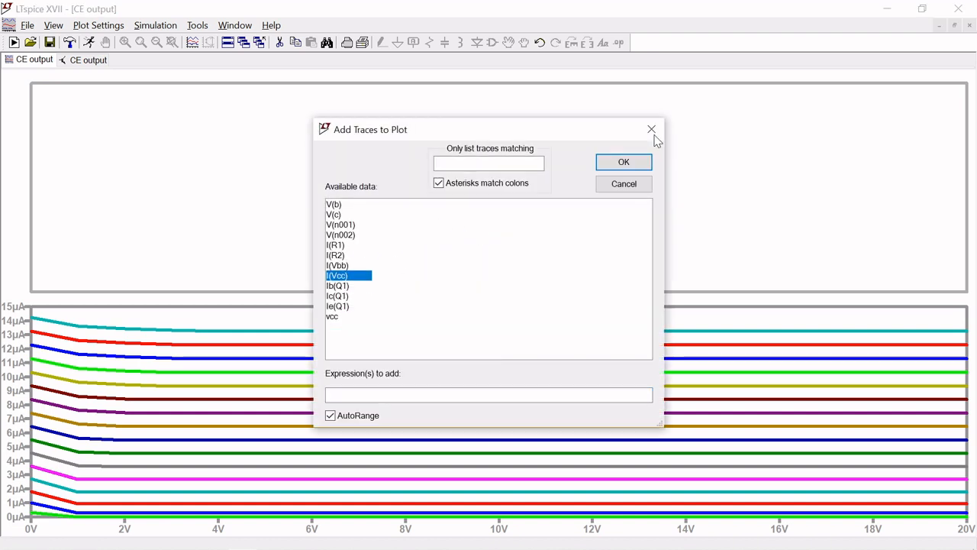
click(624, 162)
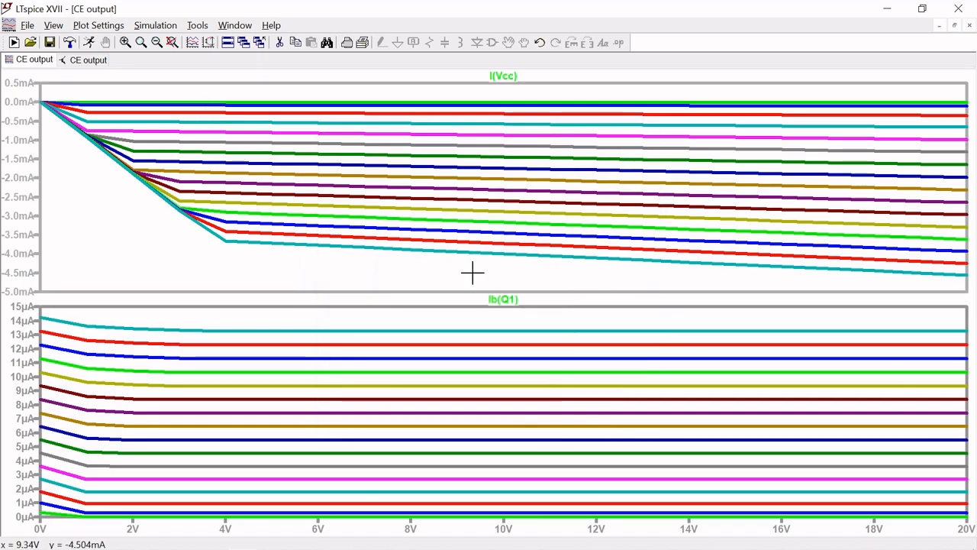
Step: Change the horizontal axis quantity of the two-pane plot from the swept supply to V(C)
right_click(514, 521)
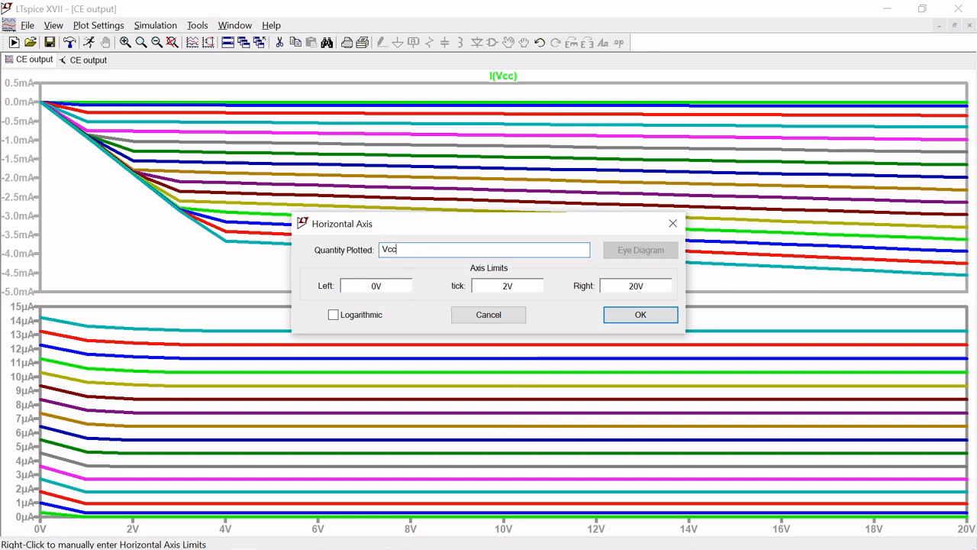
key(BackSpace)
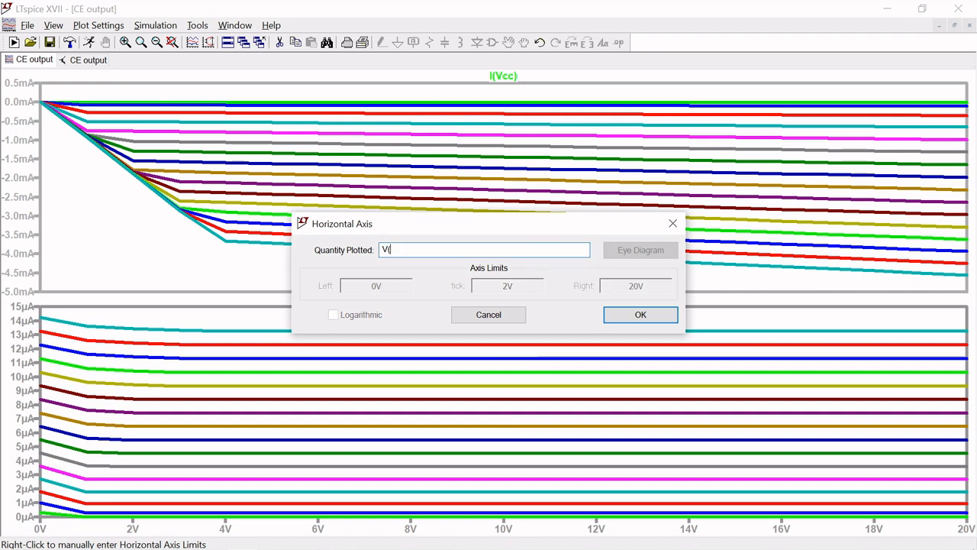
text())
key(Return)
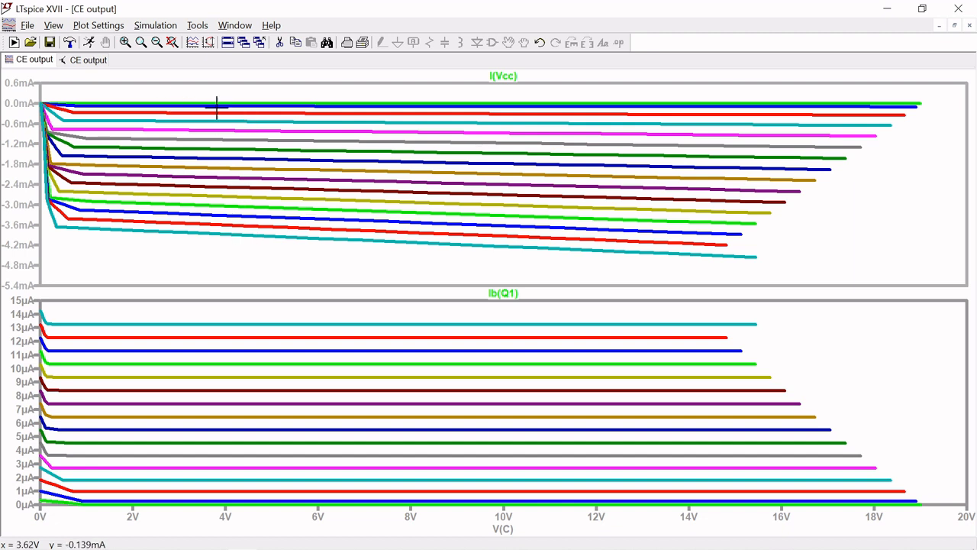
Step: Replace the I(Vcc) trace in the upper plot pane with the base current trace Ib(Q1)
right_click(508, 77)
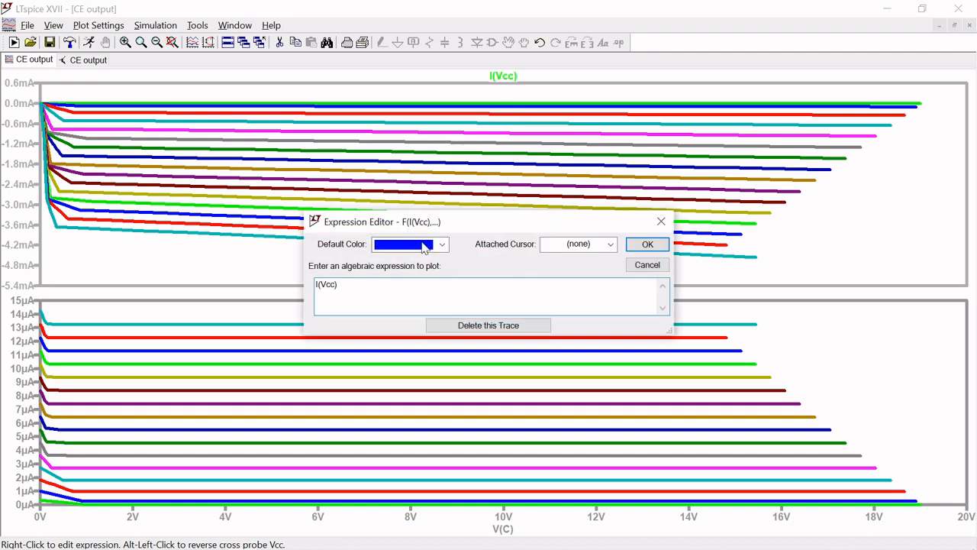
click(461, 325)
right_click(343, 202)
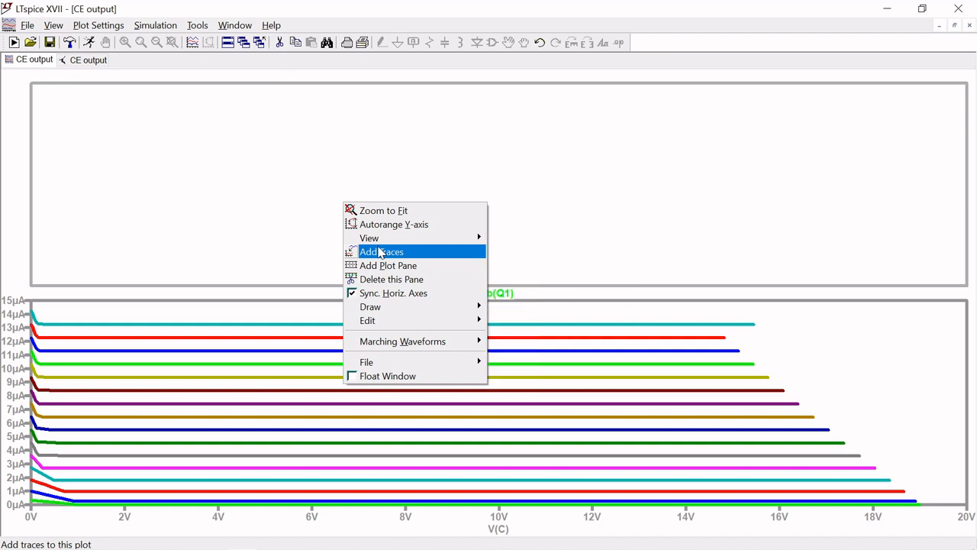
click(412, 255)
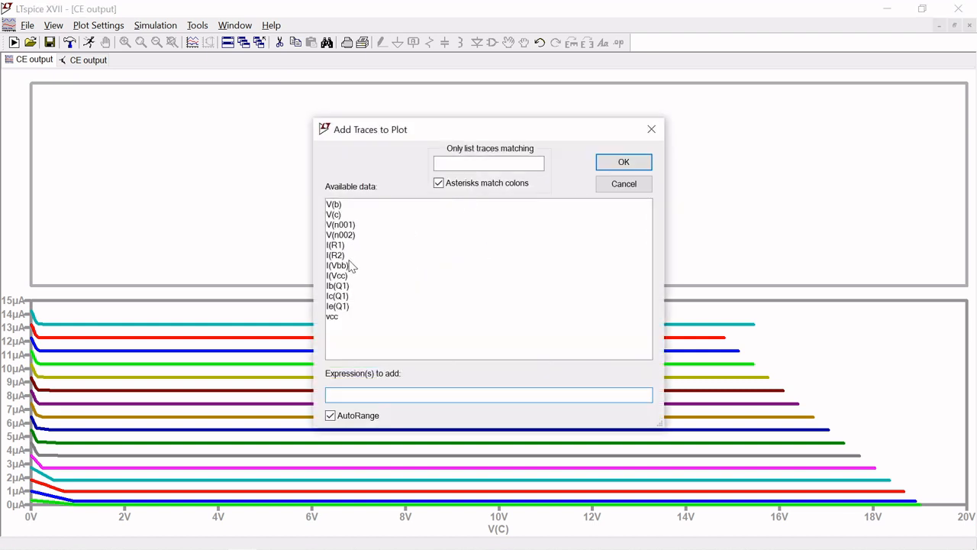
click(337, 286)
click(630, 164)
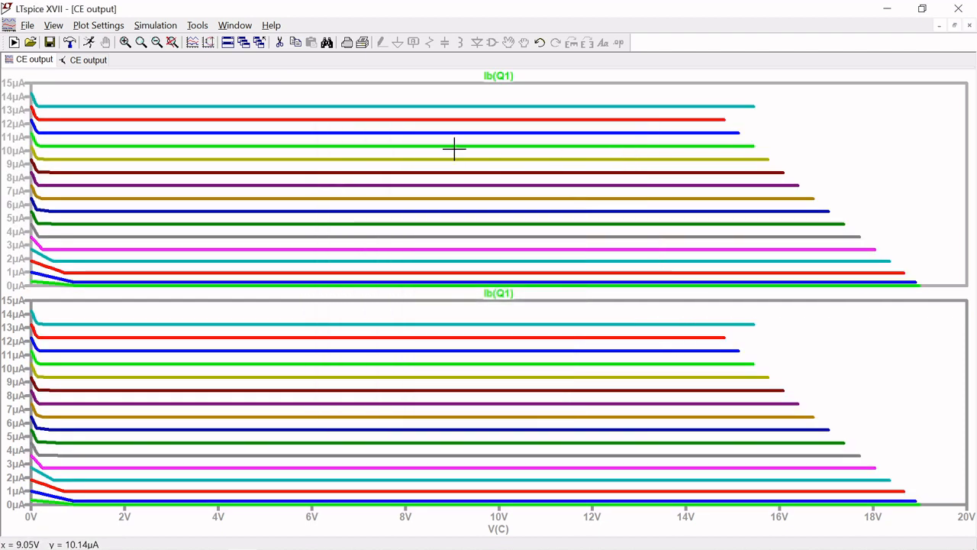
Step: Replace the Ib(Q1) trace in the lower plot pane with the collector current trace Ic(Q1)
right_click(115, 365)
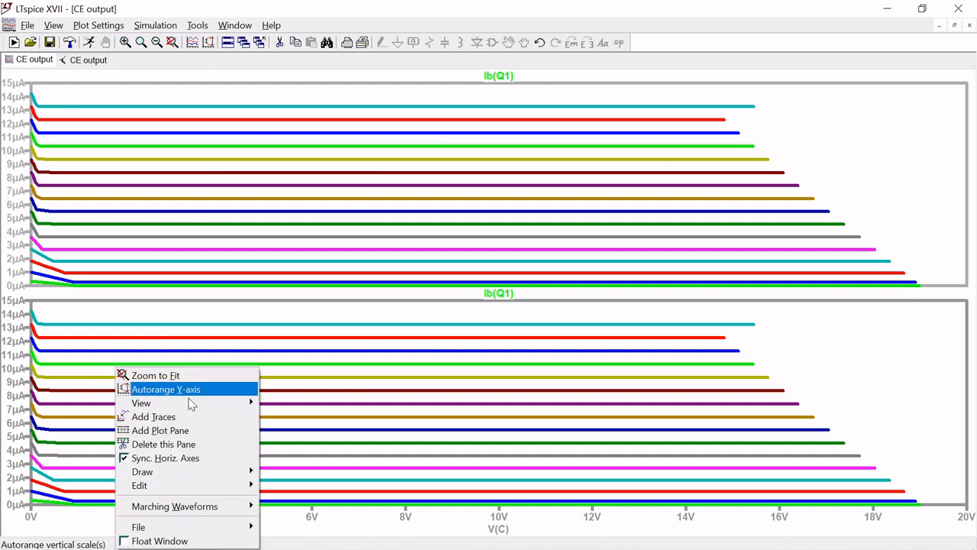
click(403, 415)
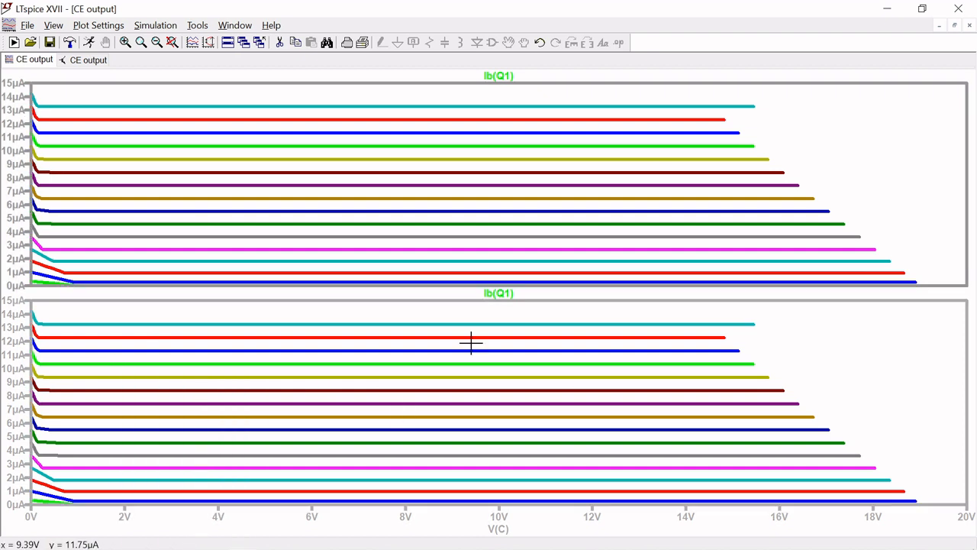
right_click(507, 296)
click(513, 337)
right_click(415, 329)
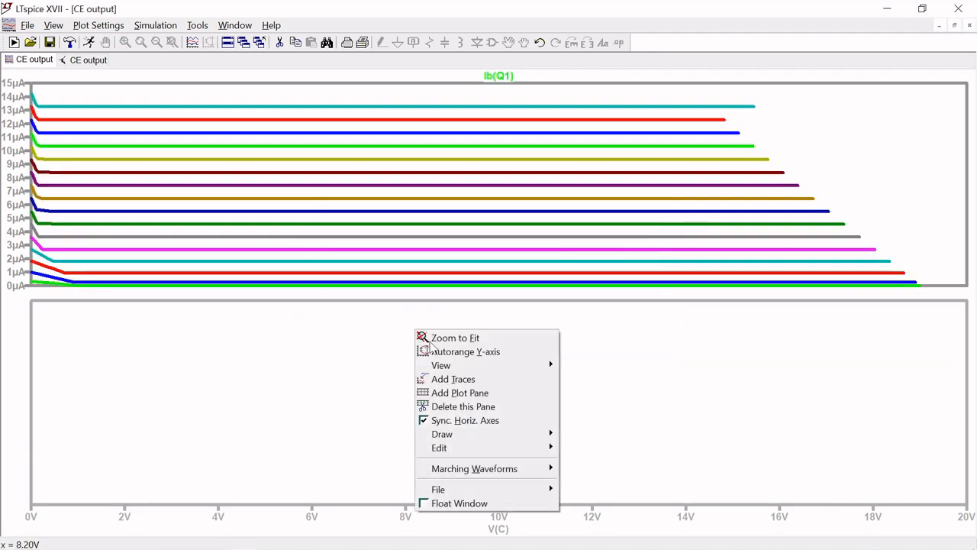
click(458, 378)
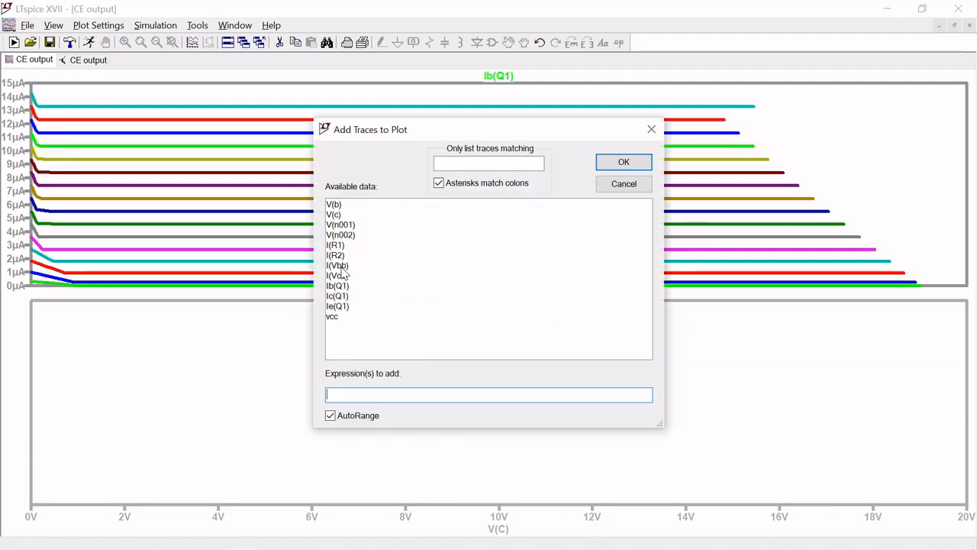
click(340, 296)
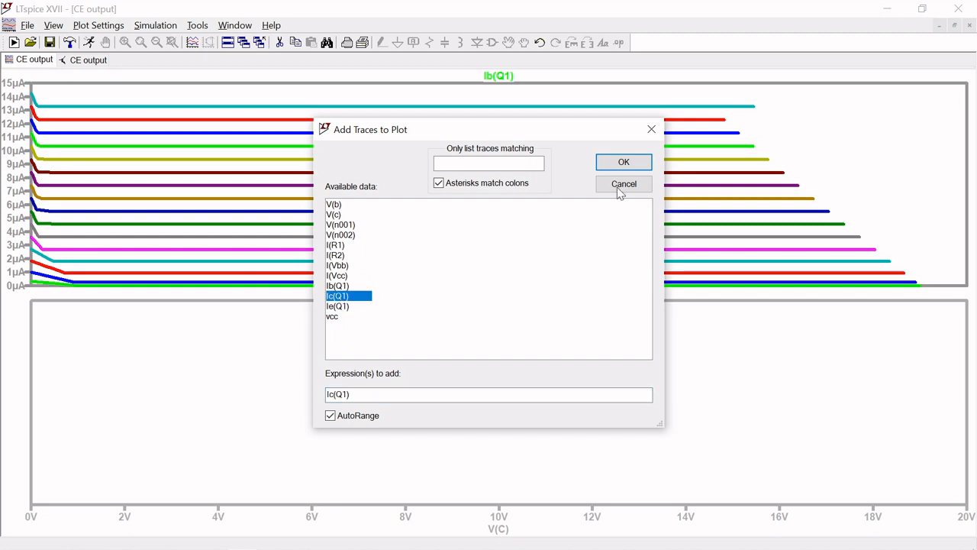
click(622, 162)
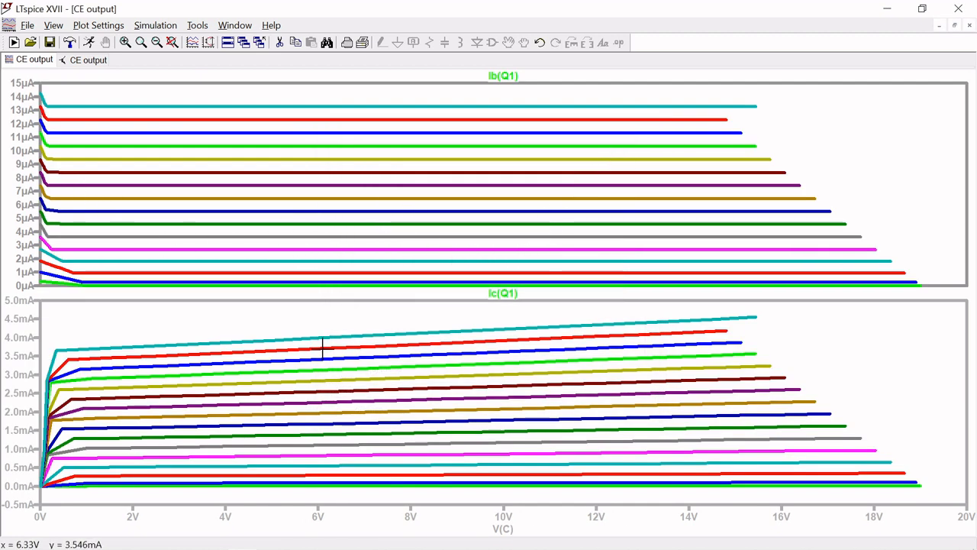
Step: Attach the 1st and 2nd cursors to the Ib(Q1) trace and move cursor 1 to about 8 V
drag(274, 99, 670, 465)
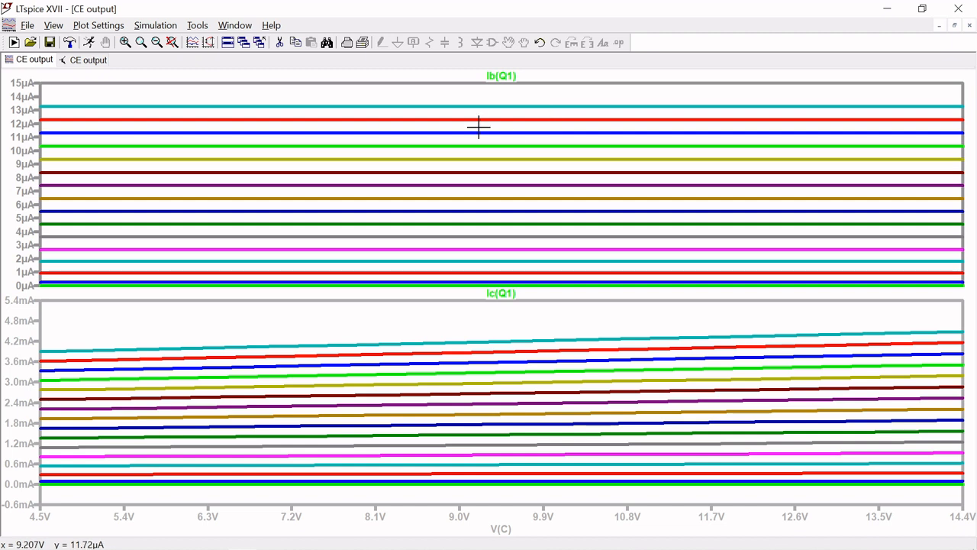
right_click(509, 74)
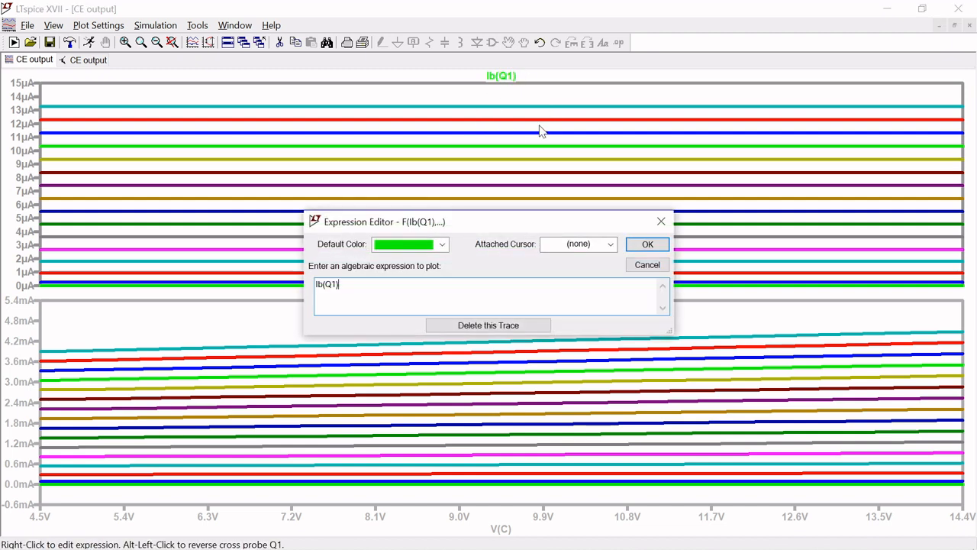
click(567, 245)
click(579, 296)
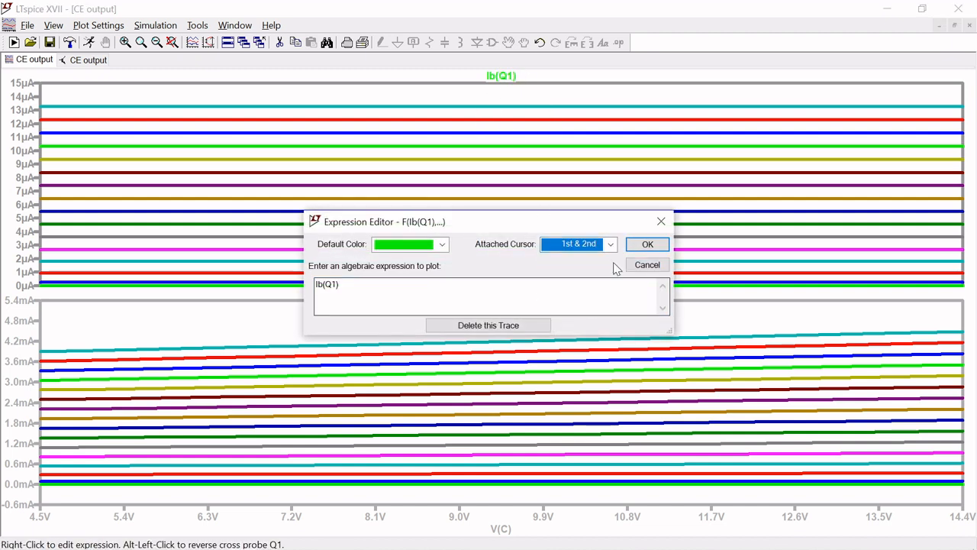
click(647, 243)
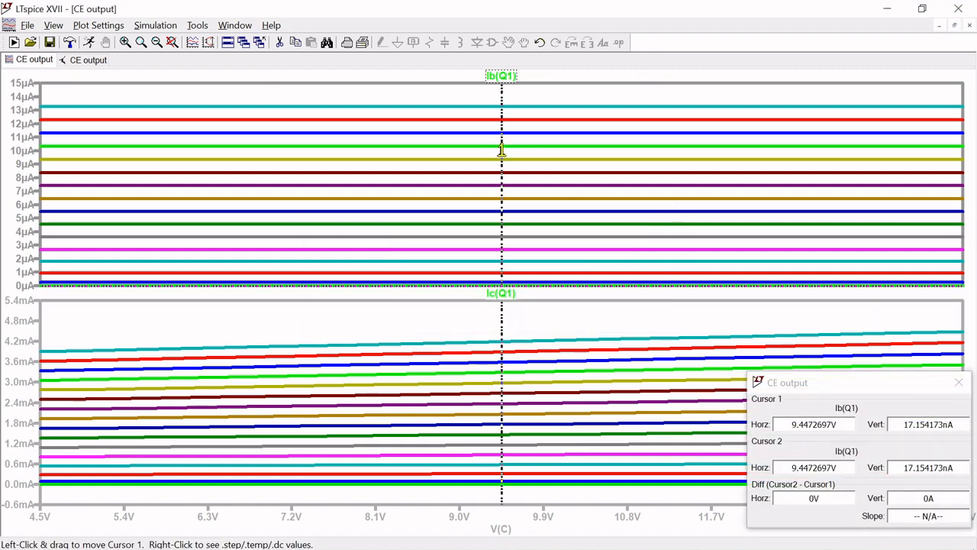
drag(501, 149, 367, 150)
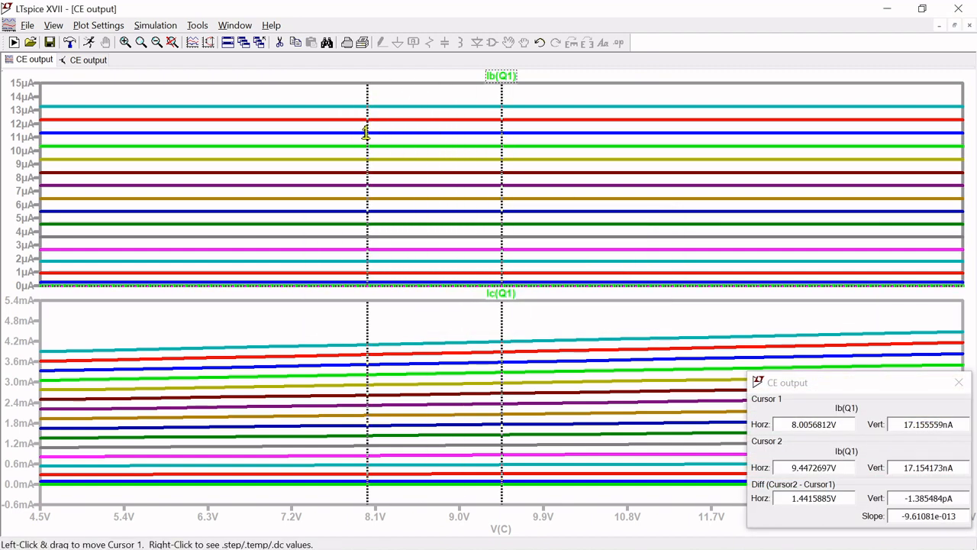